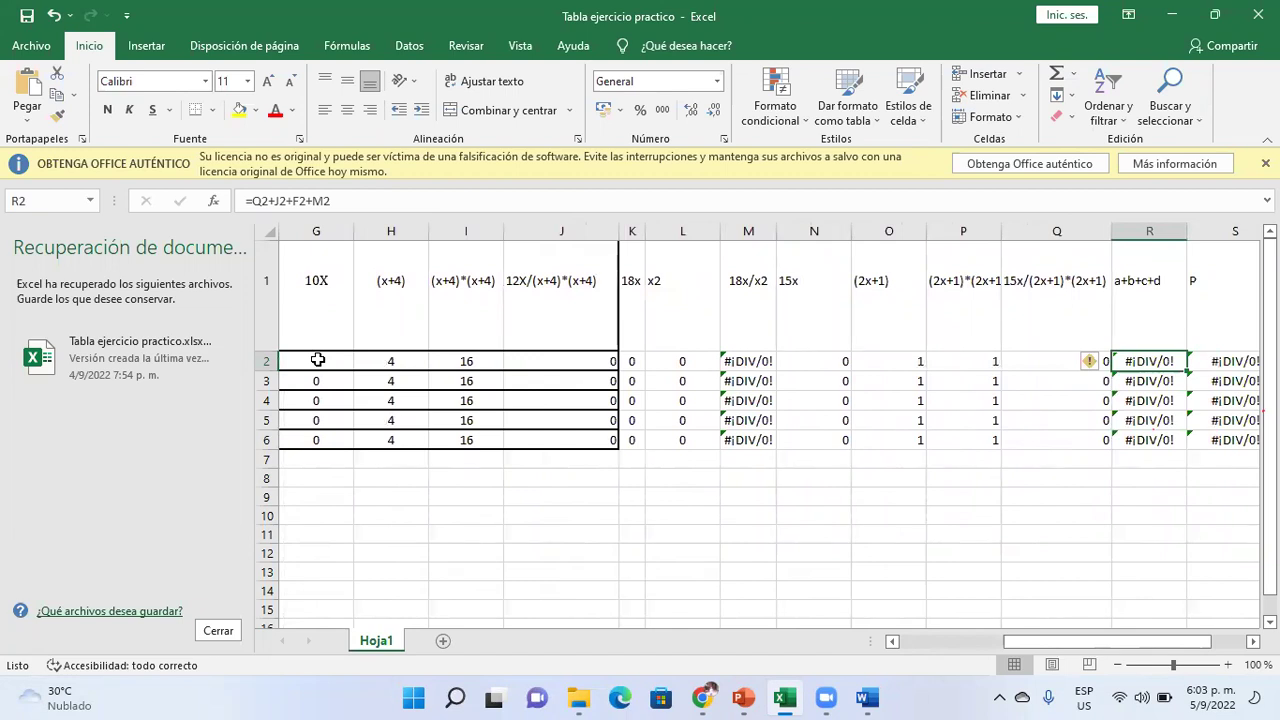
- Review the row 2 formulas from the (2x+1)*(2x+1) column through Esfuerzo, consulting the equation slide in PowerPoint
key("Left")
key("Left")
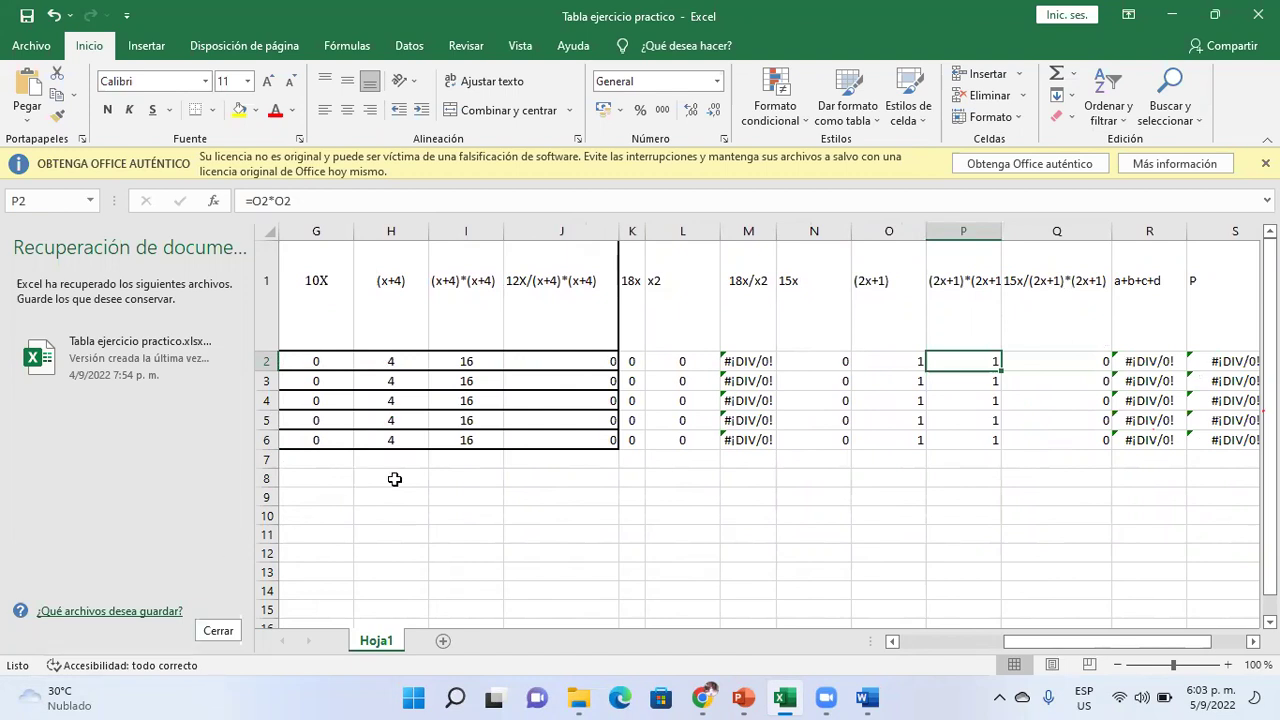
left_click(742, 698)
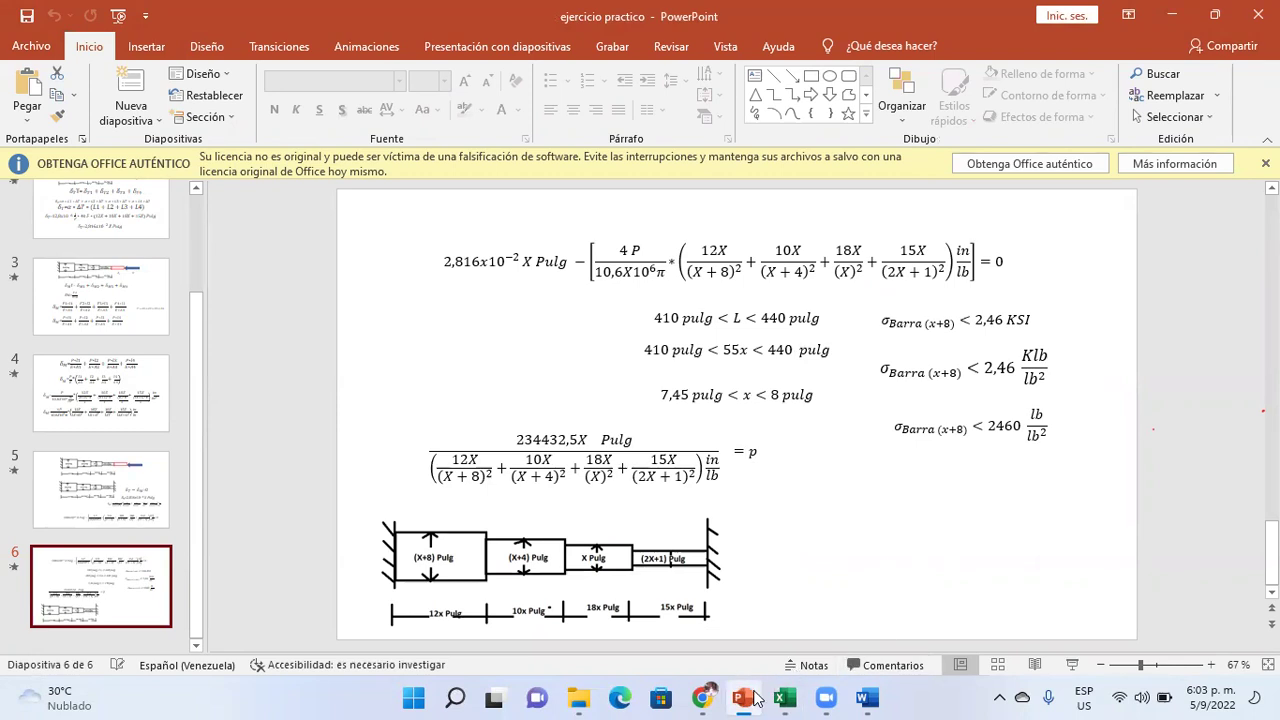
left_click(785, 698)
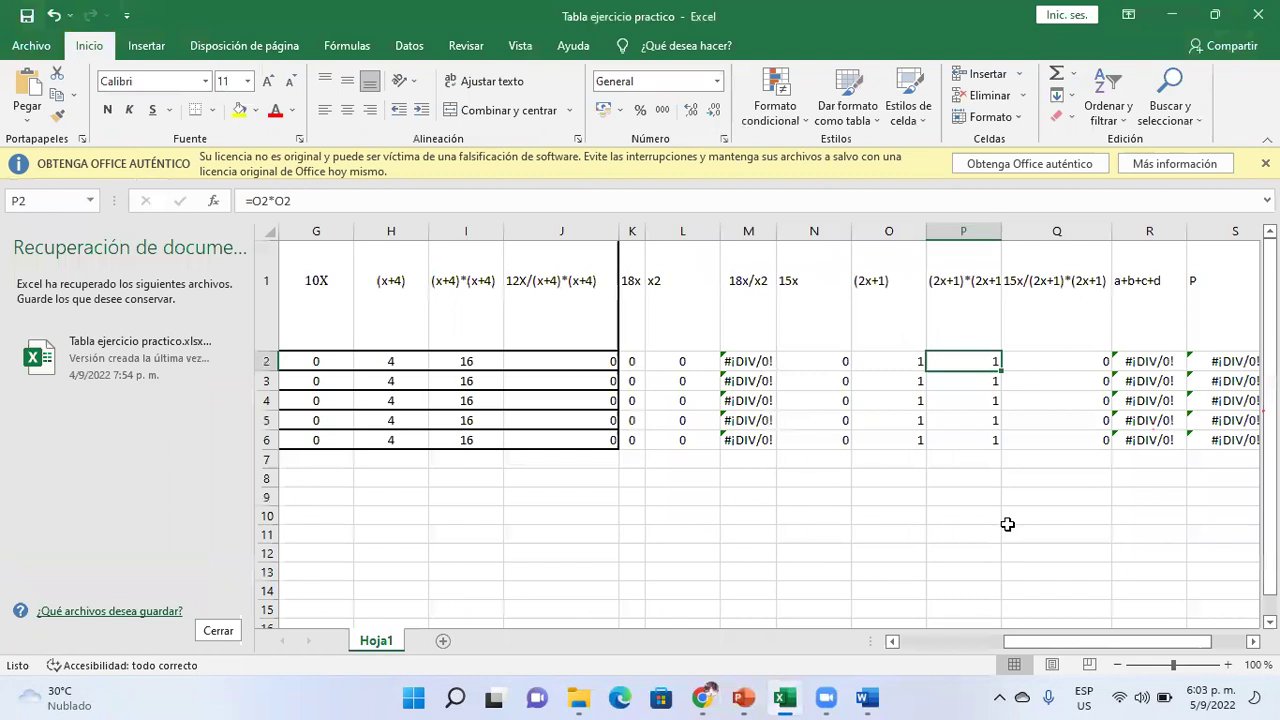
key("Right")
key("Right")
key("Right")
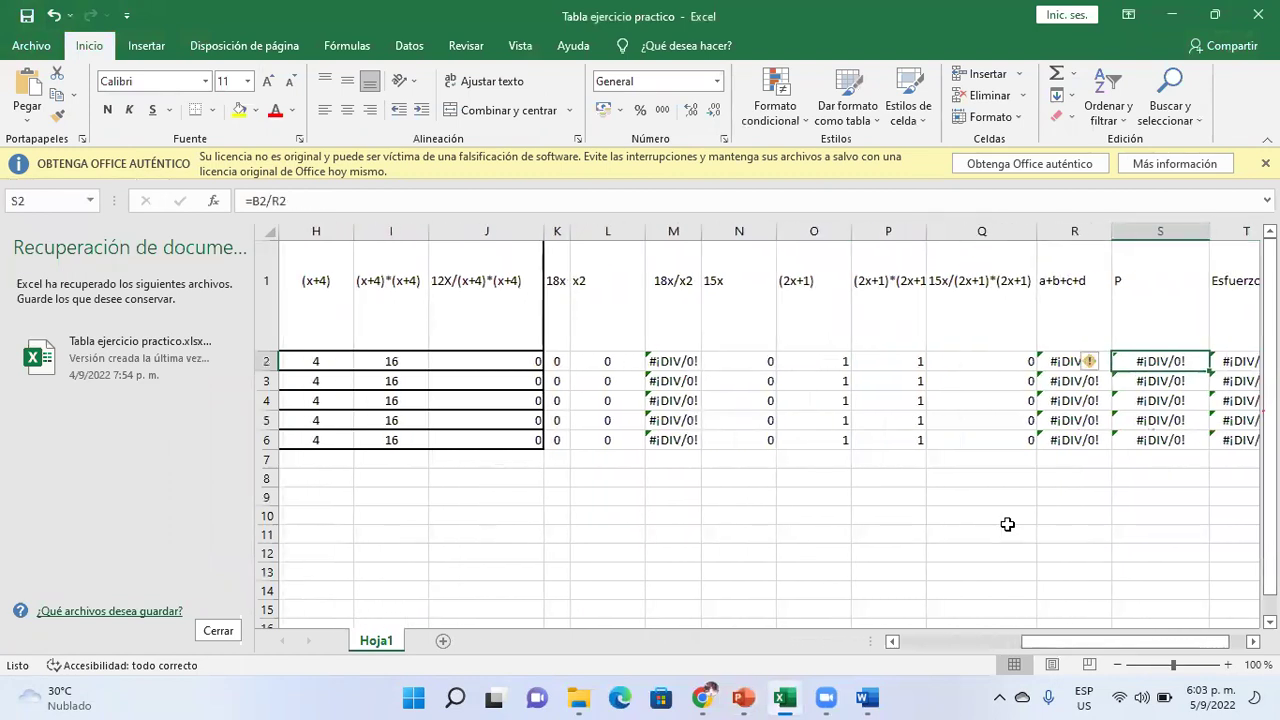
key("Right")
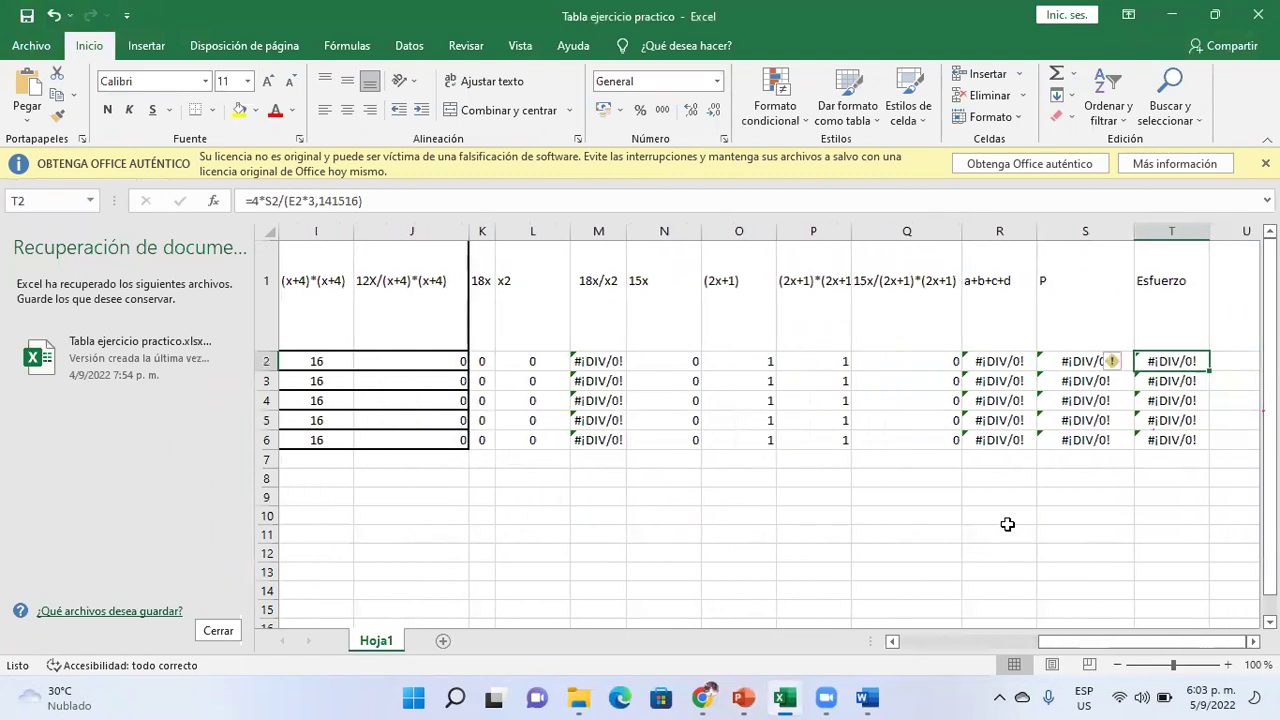
key("Left")
key("Right")
- Select the first x cell, A2, and check the allowed range of x on the PowerPoint slide before returning to Excel
left_click_drag(1055, 643, 716, 660)
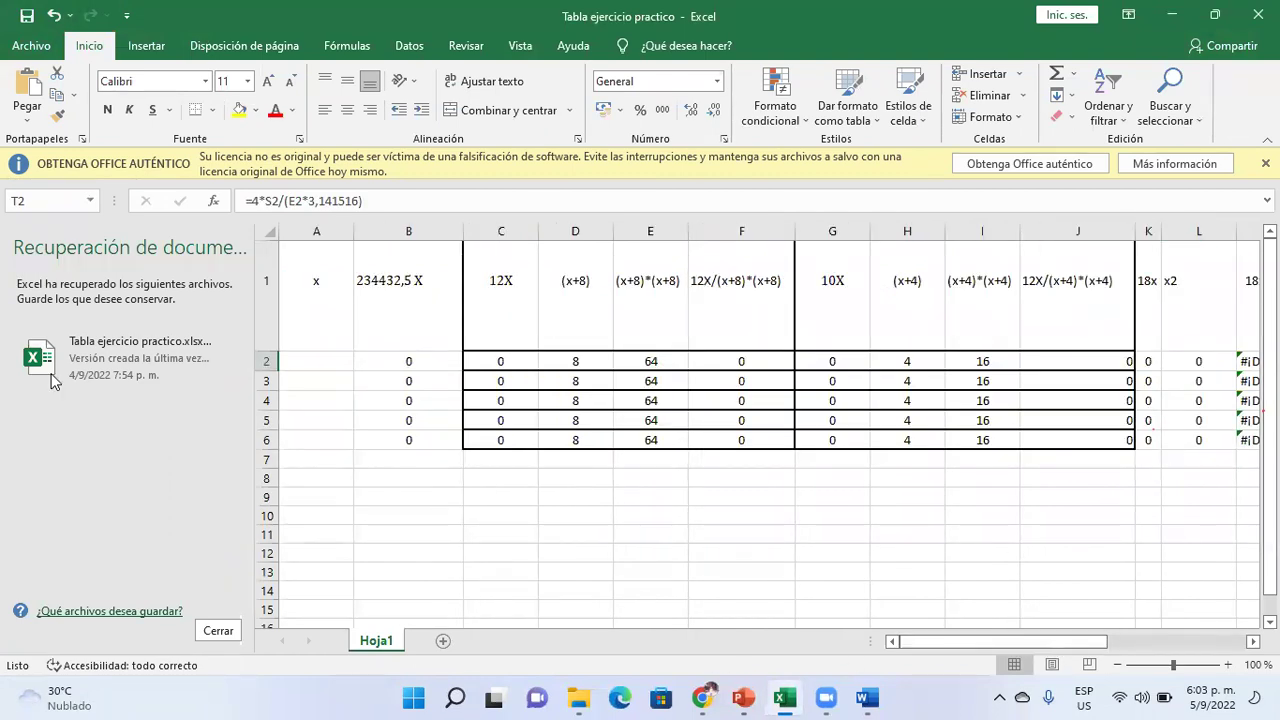
left_click(297, 360)
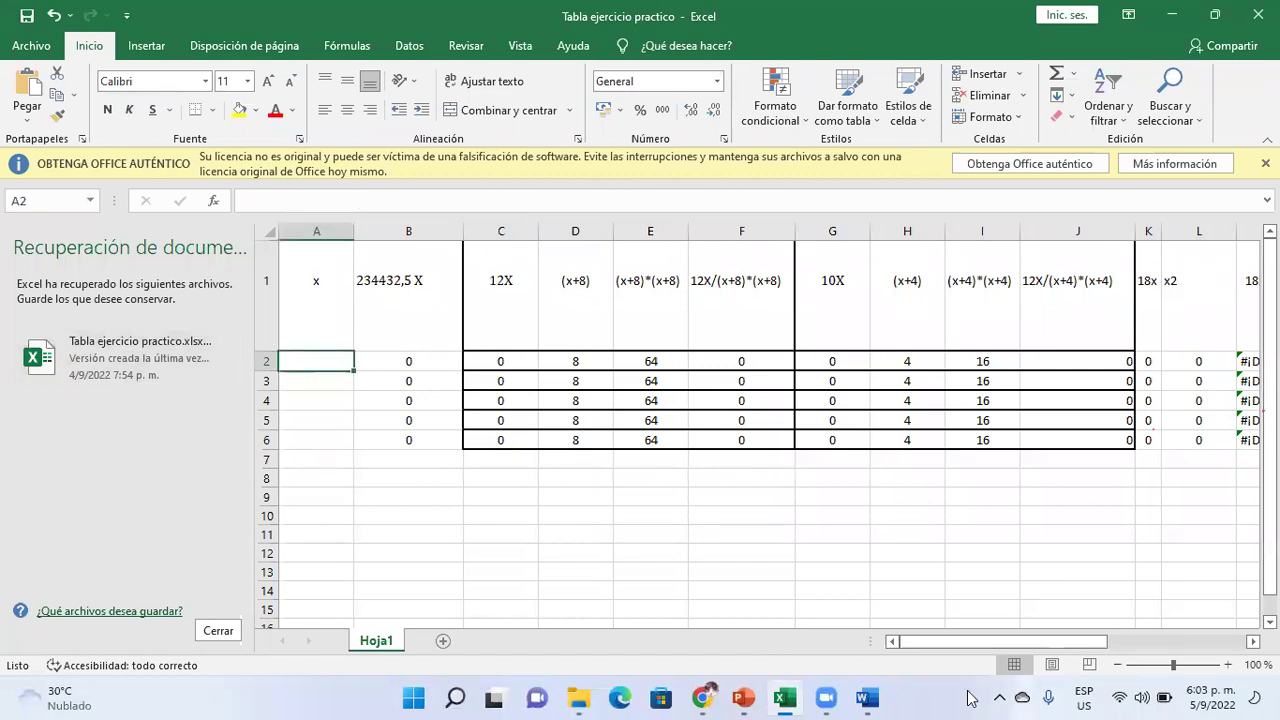
left_click(797, 697)
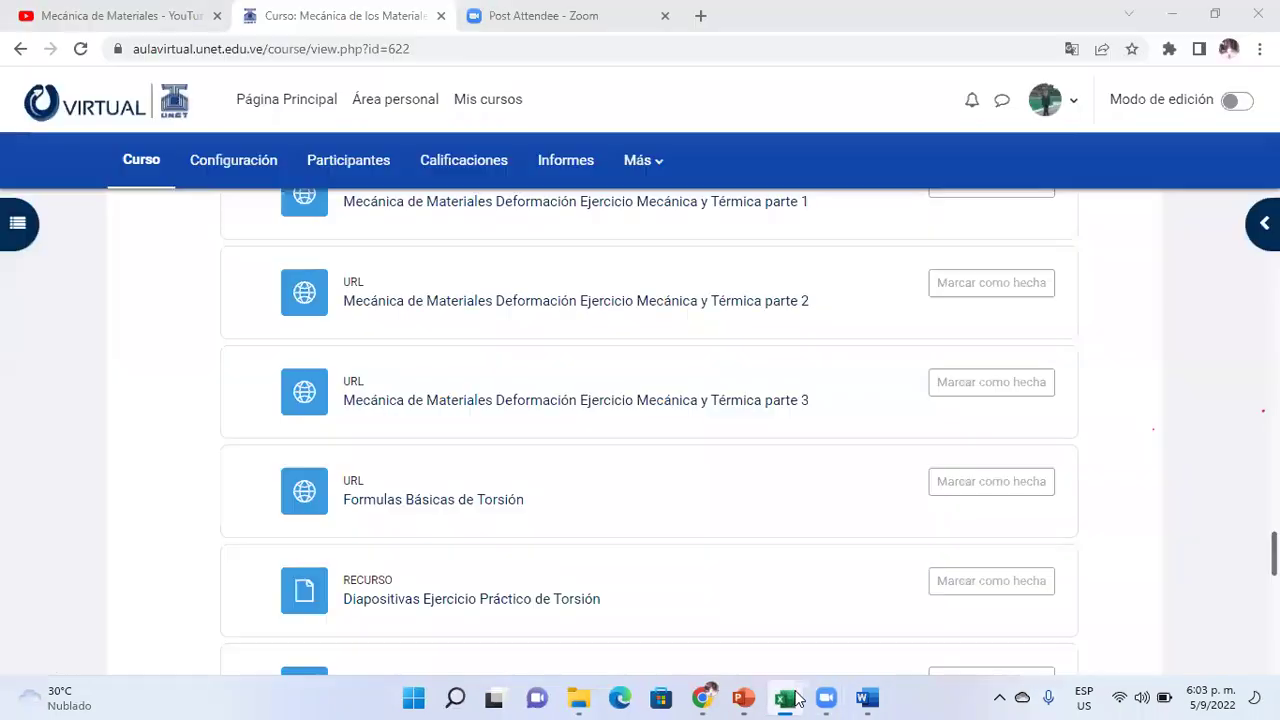
left_click(797, 697)
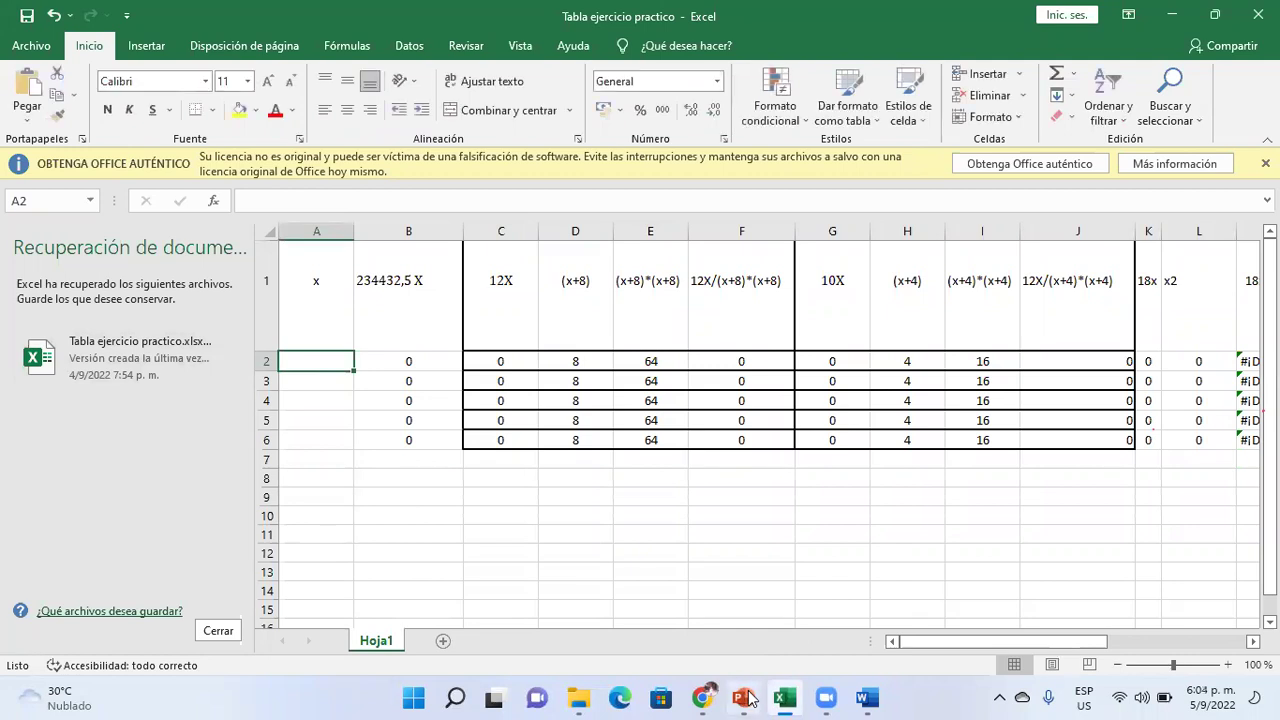
left_click(744, 697)
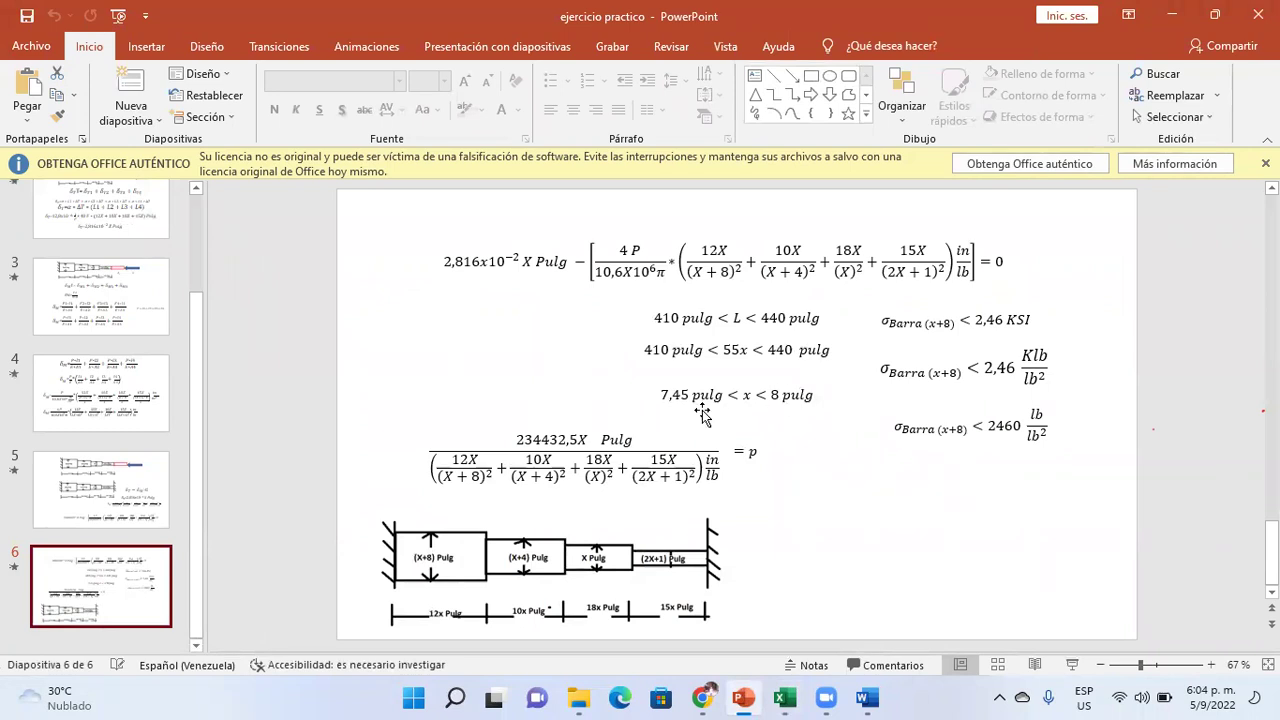
left_click(783, 698)
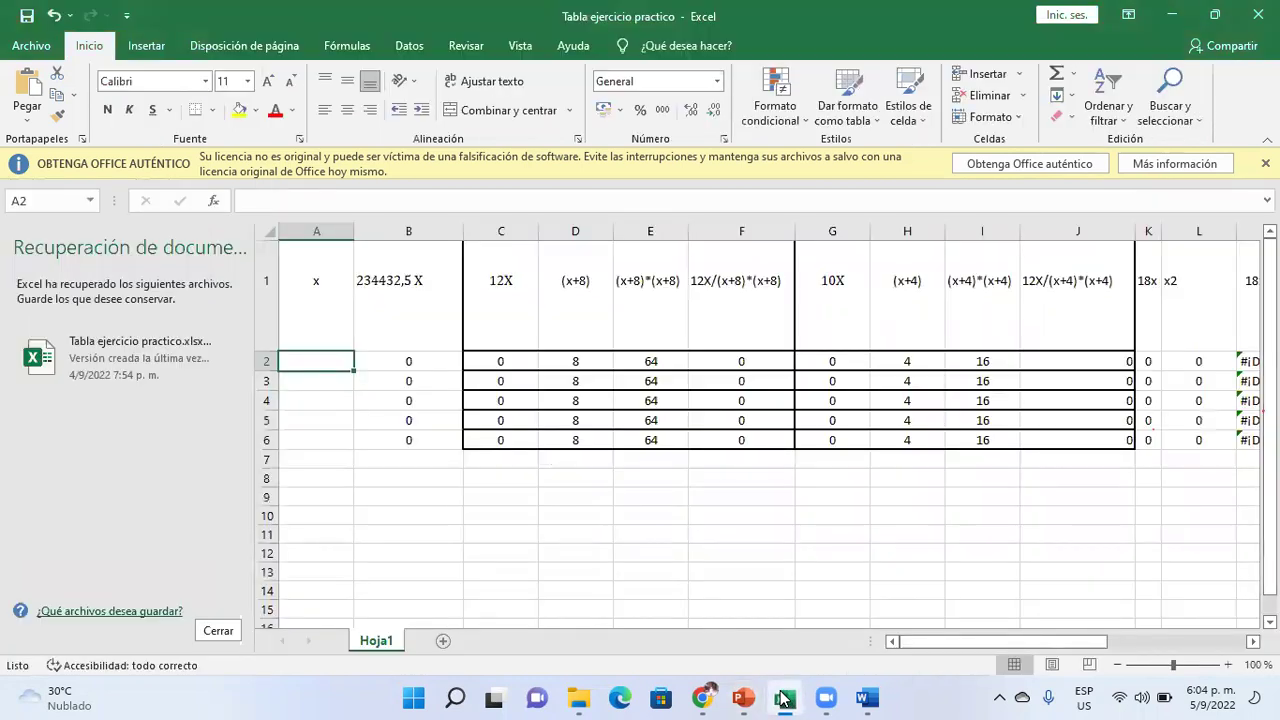
left_click(783, 698)
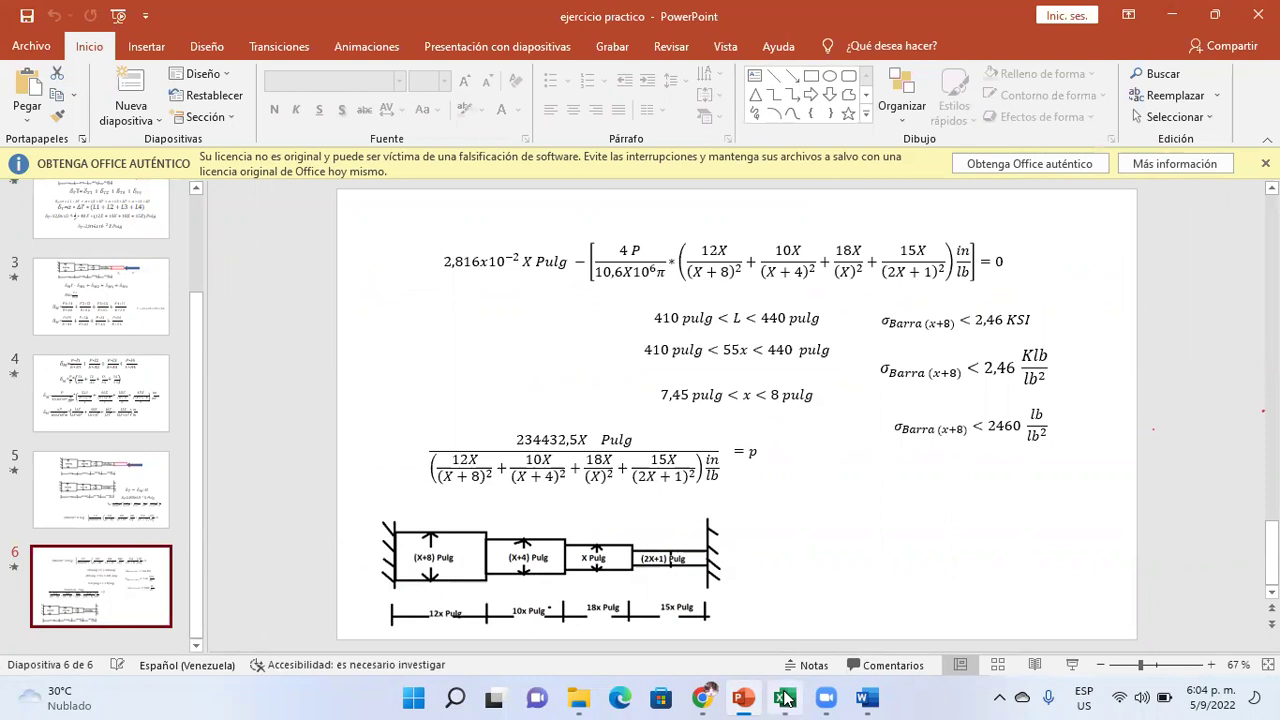
left_click(785, 698)
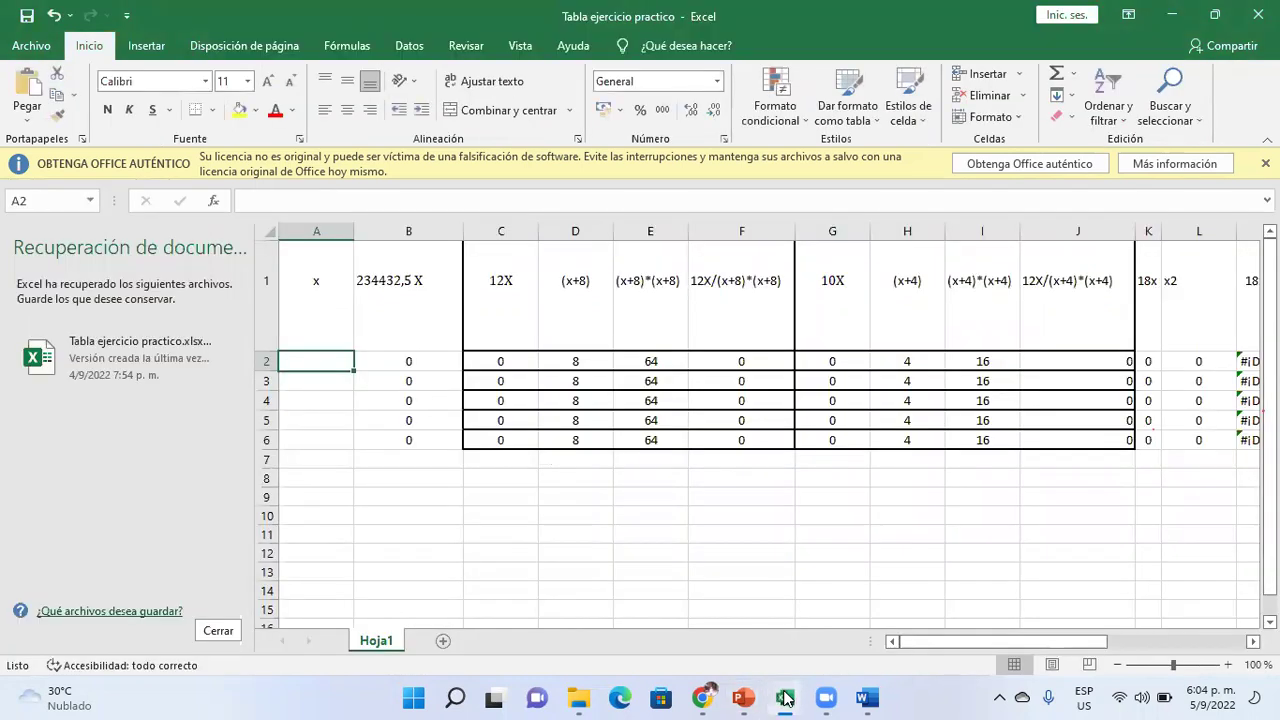
key("alt+Tab")
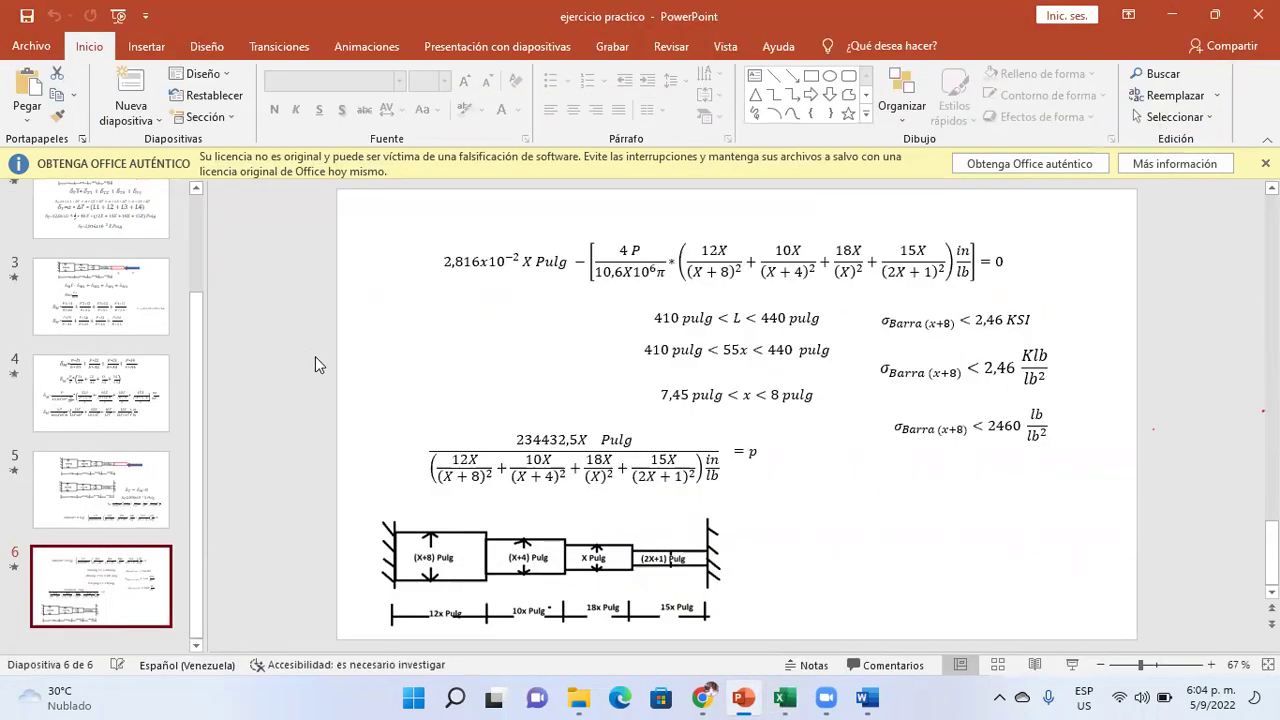
left_click(786, 698)
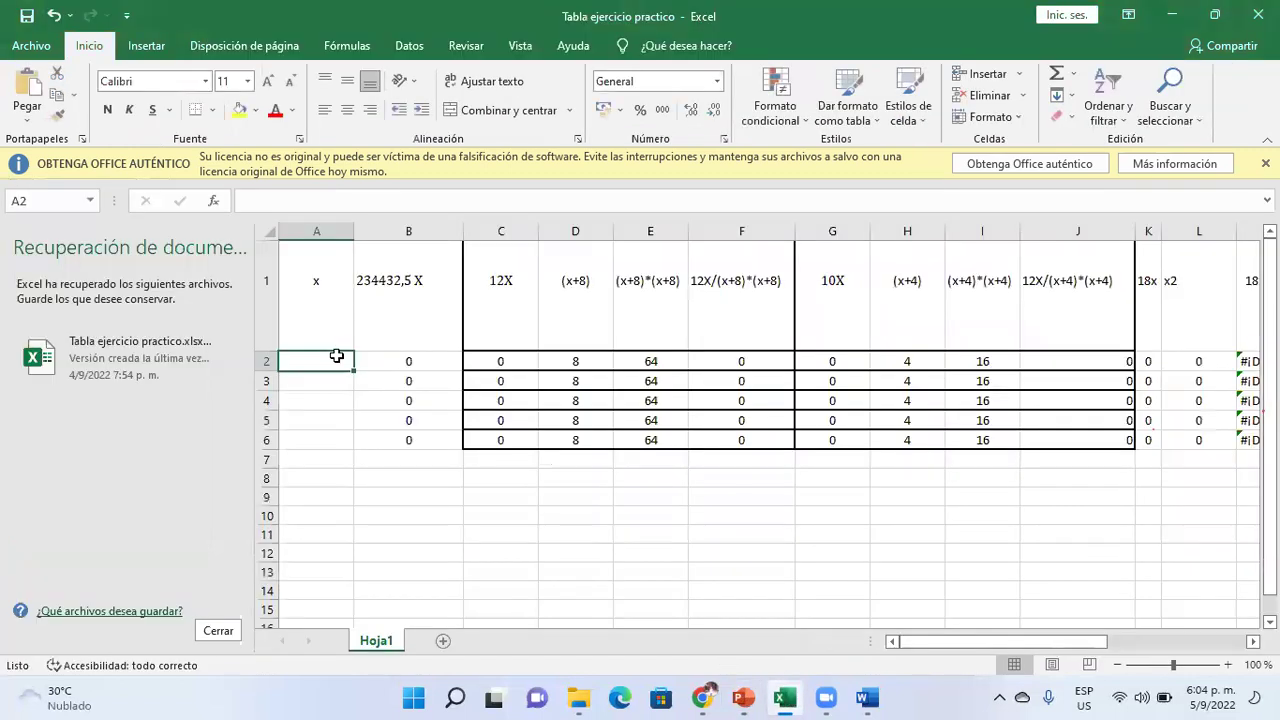
- Enter the x values 7,45 in A2 and 8 in A3
type("7,45")
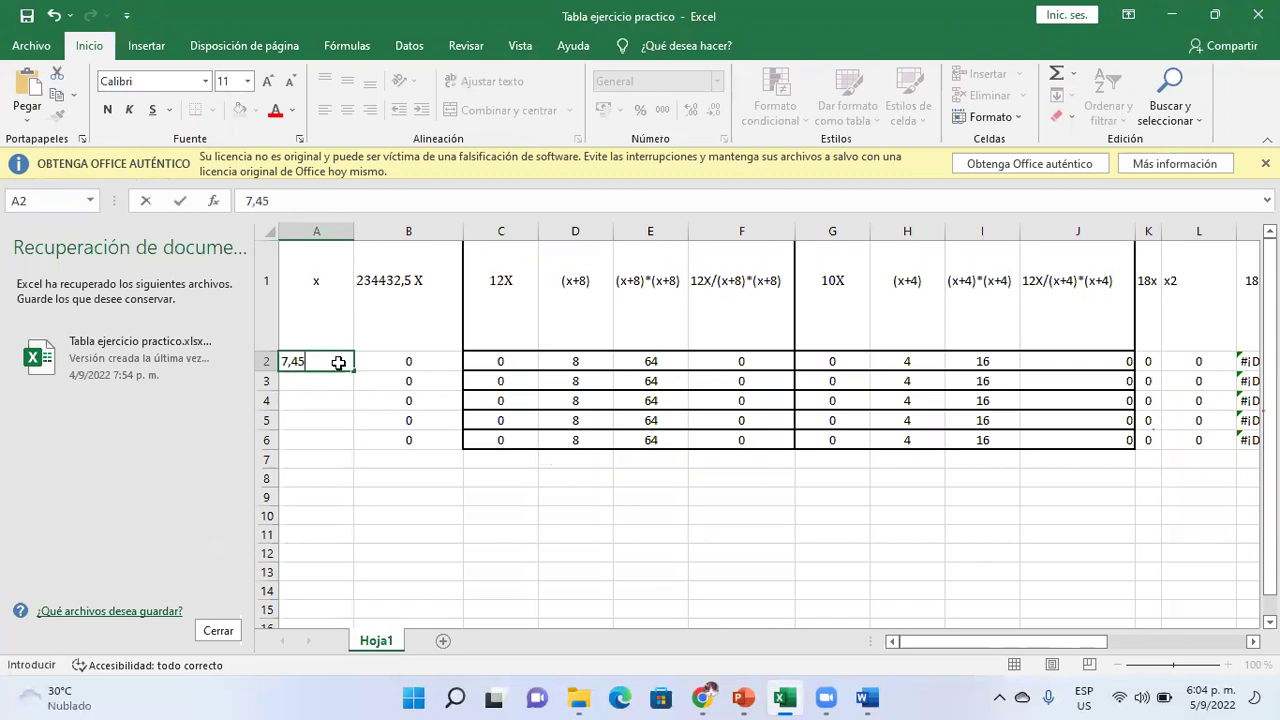
key("Return")
type("8")
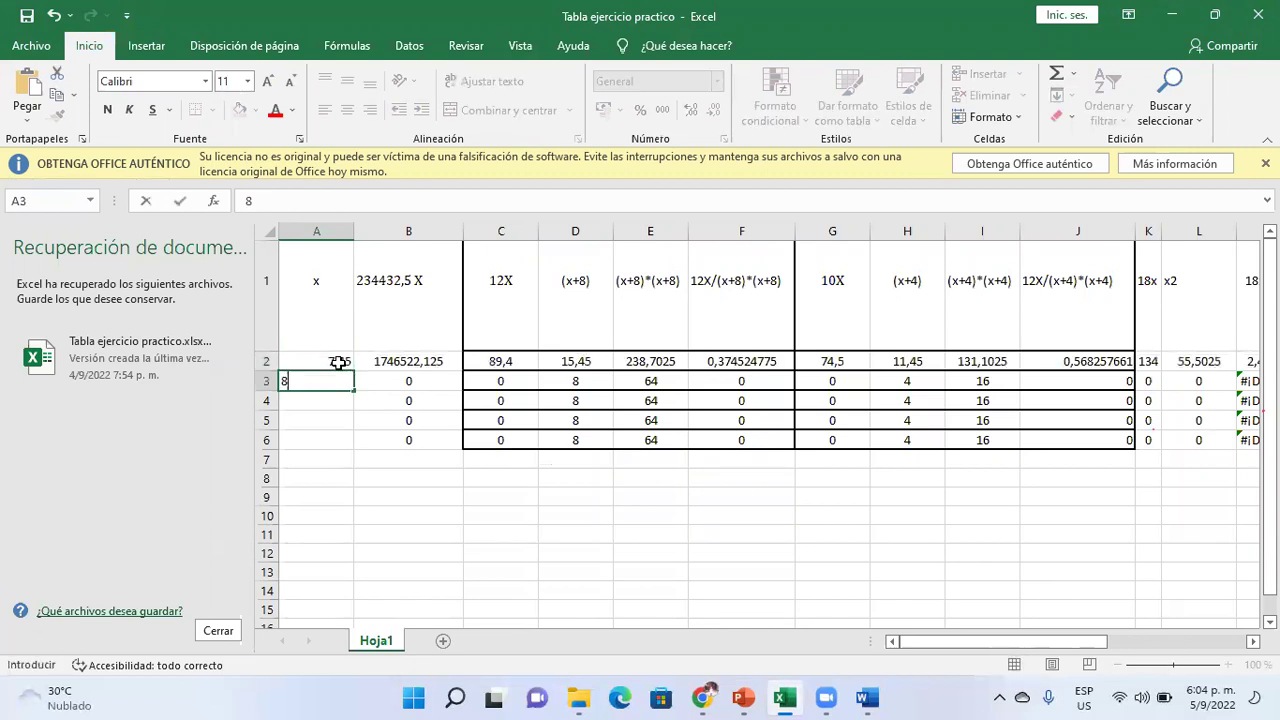
key("Return")
- Examine the Esfuerzo results in T2 and T3 for the first two x values
key("Right")
key("Right")
key("Right")
key("Right")
key("Right")
key("Right")
key("Right")
key("Right")
key("Right")
key("Right")
key("Right")
key("Right")
key("Right")
key("Right")
key("Right")
key("Right")
key("Right")
key("Right")
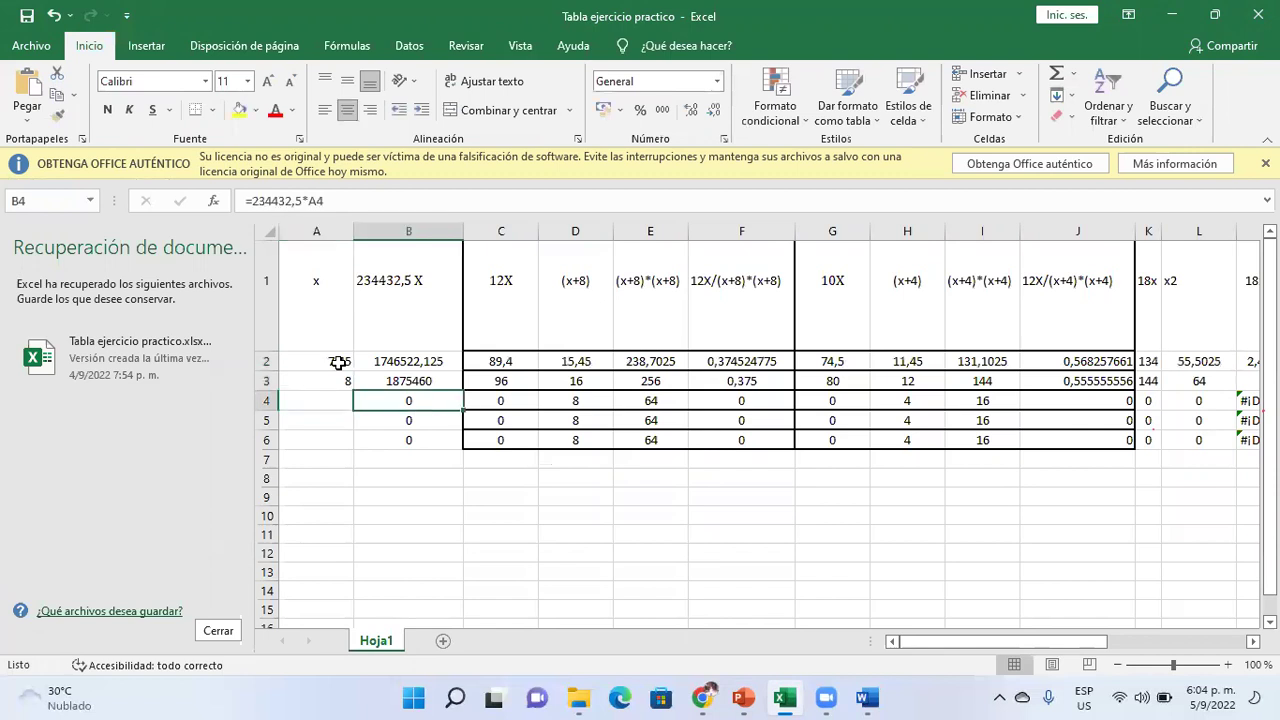
key("Right")
key("Right")
key("Right")
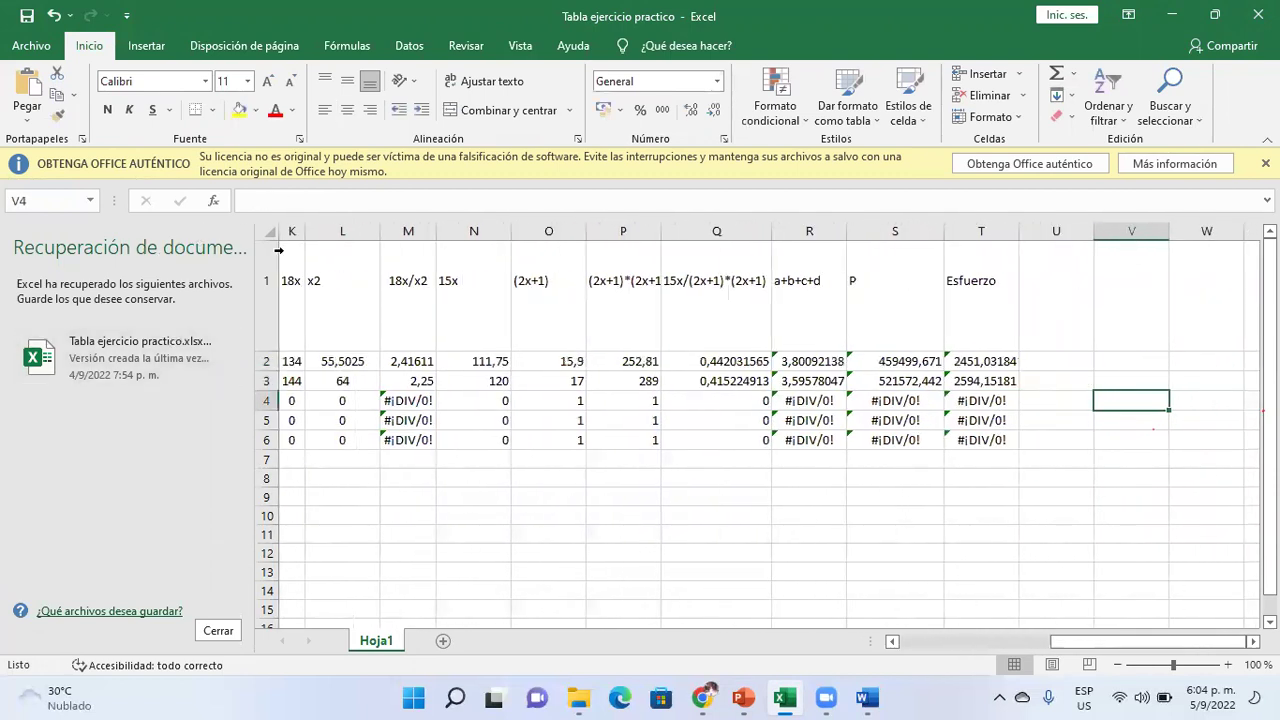
left_click(988, 359)
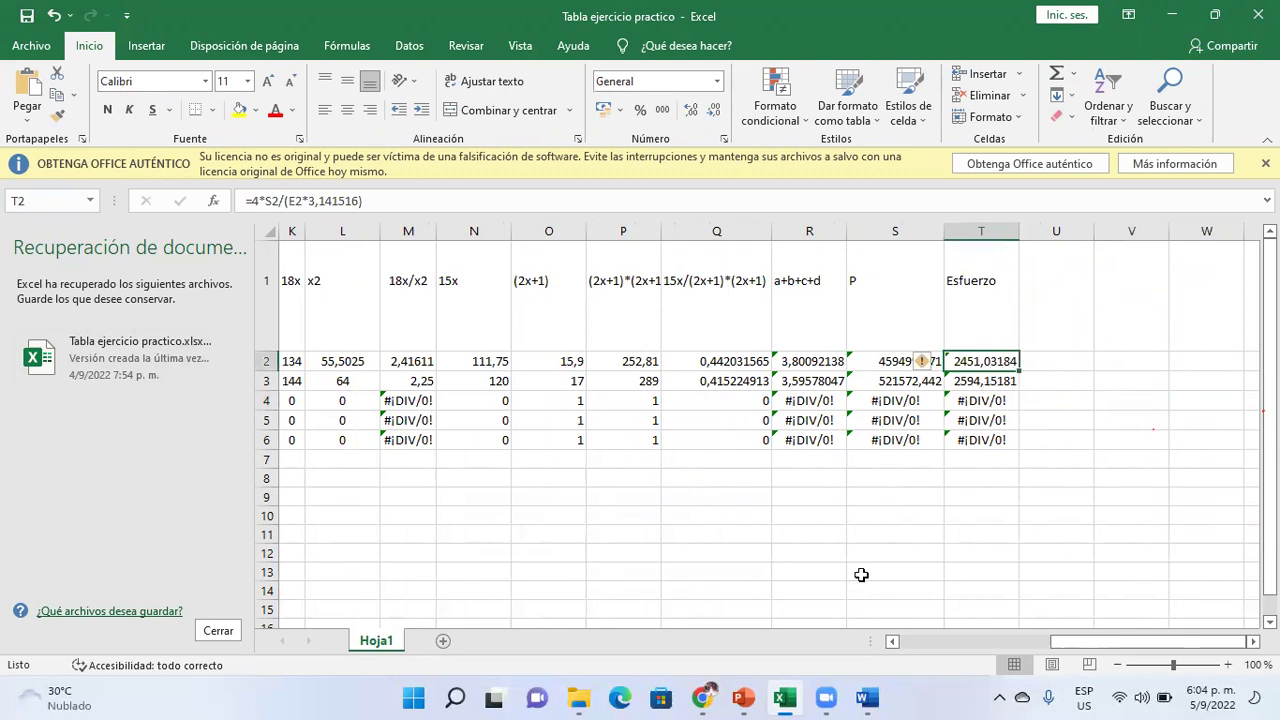
left_click(1001, 386)
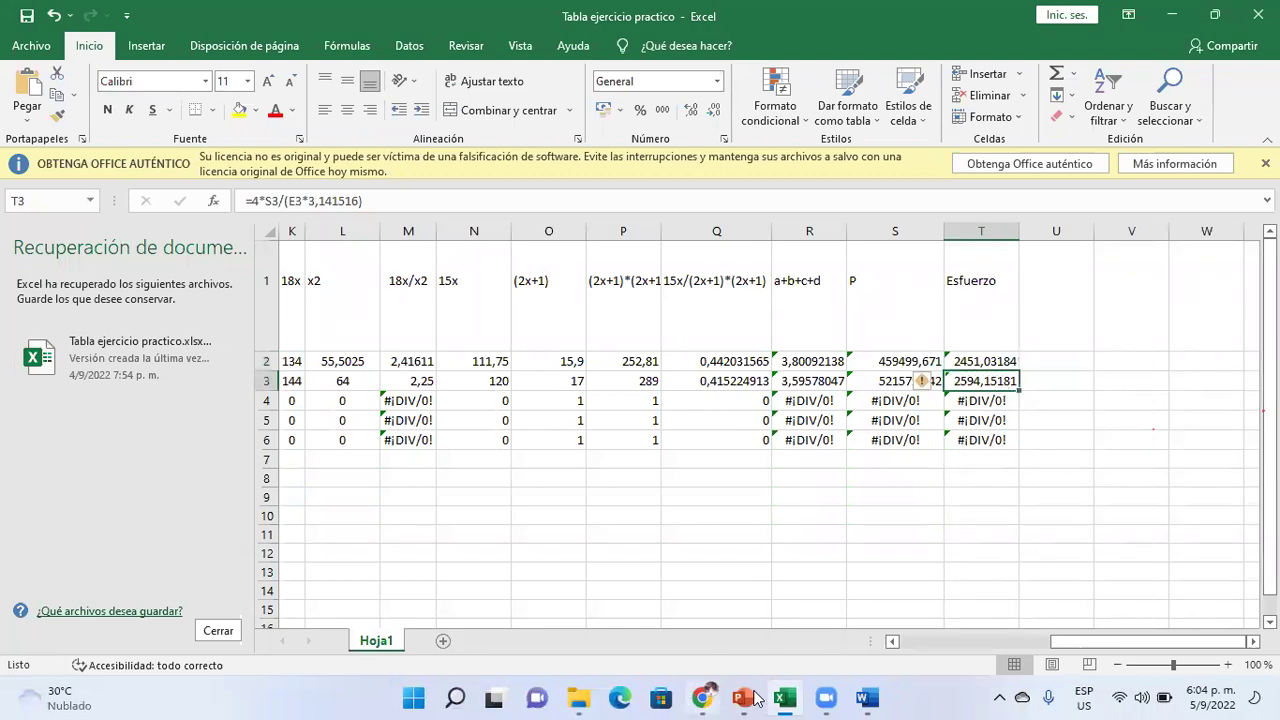
- Compare the Esfuerzo results with the stress limit for bar (x+8) on the PowerPoint slide and return to the Excel table
left_click(742, 698)
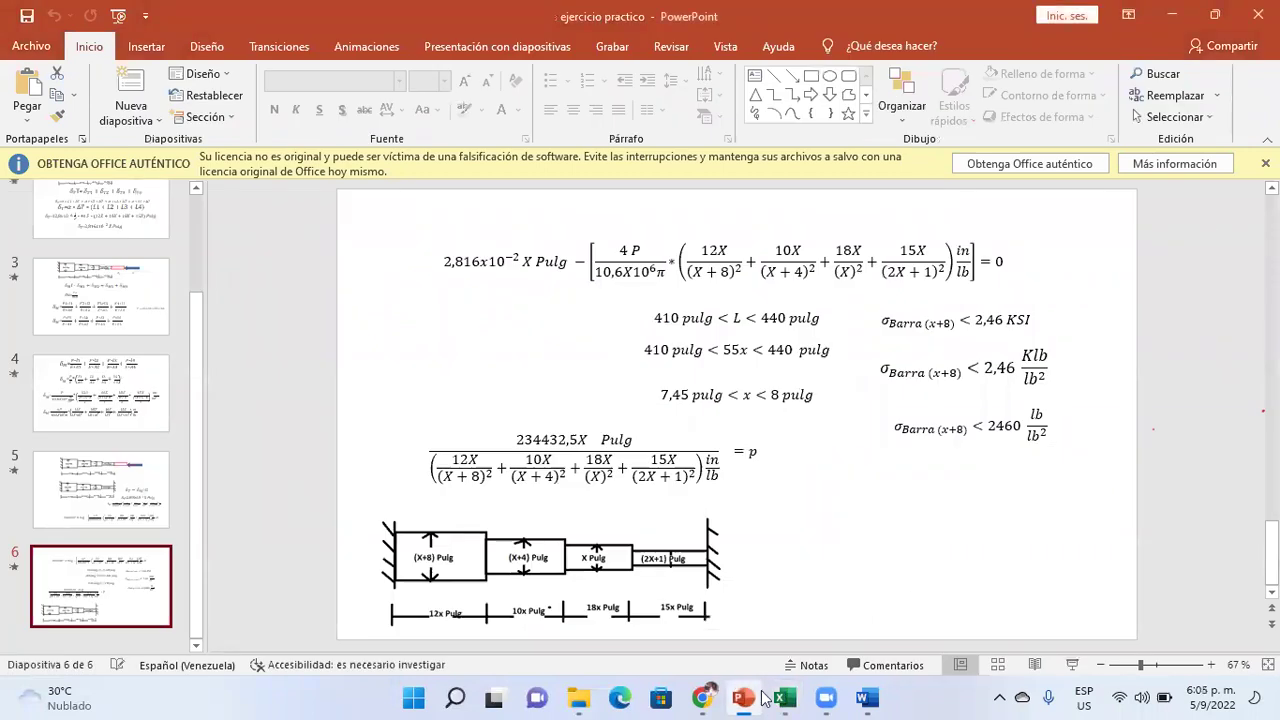
left_click(742, 698)
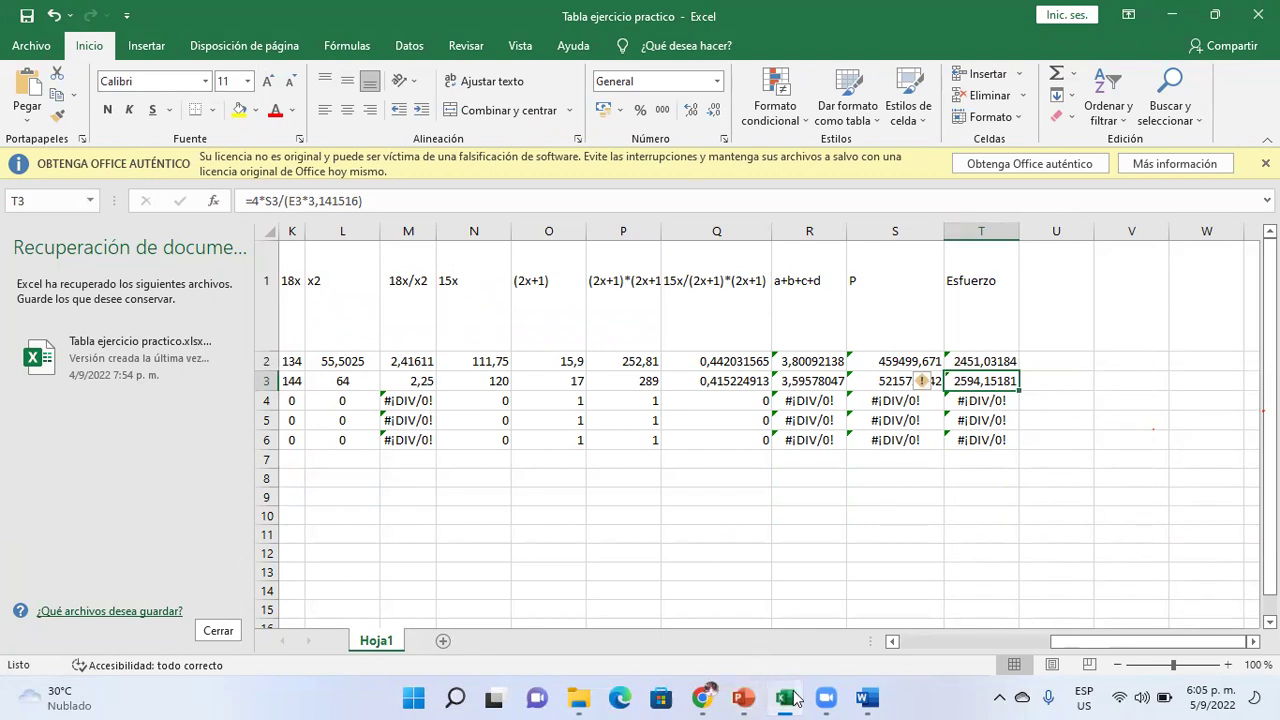
left_click(789, 697)
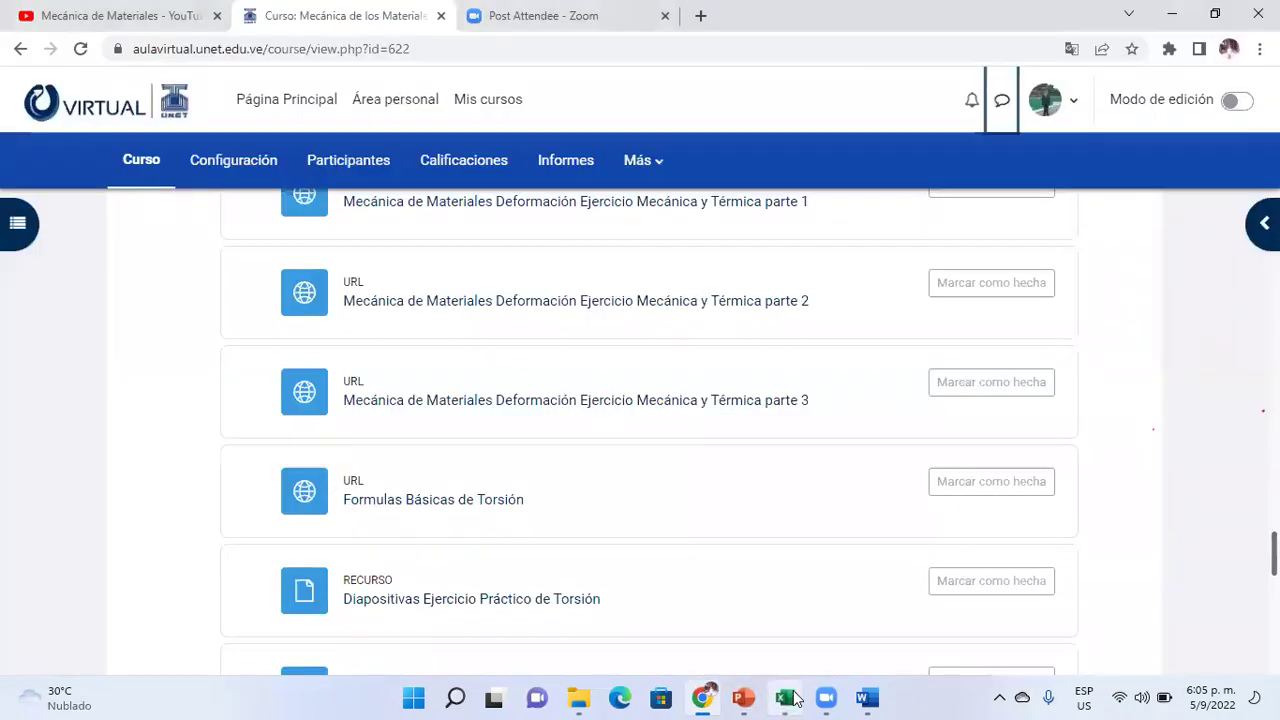
left_click(795, 698)
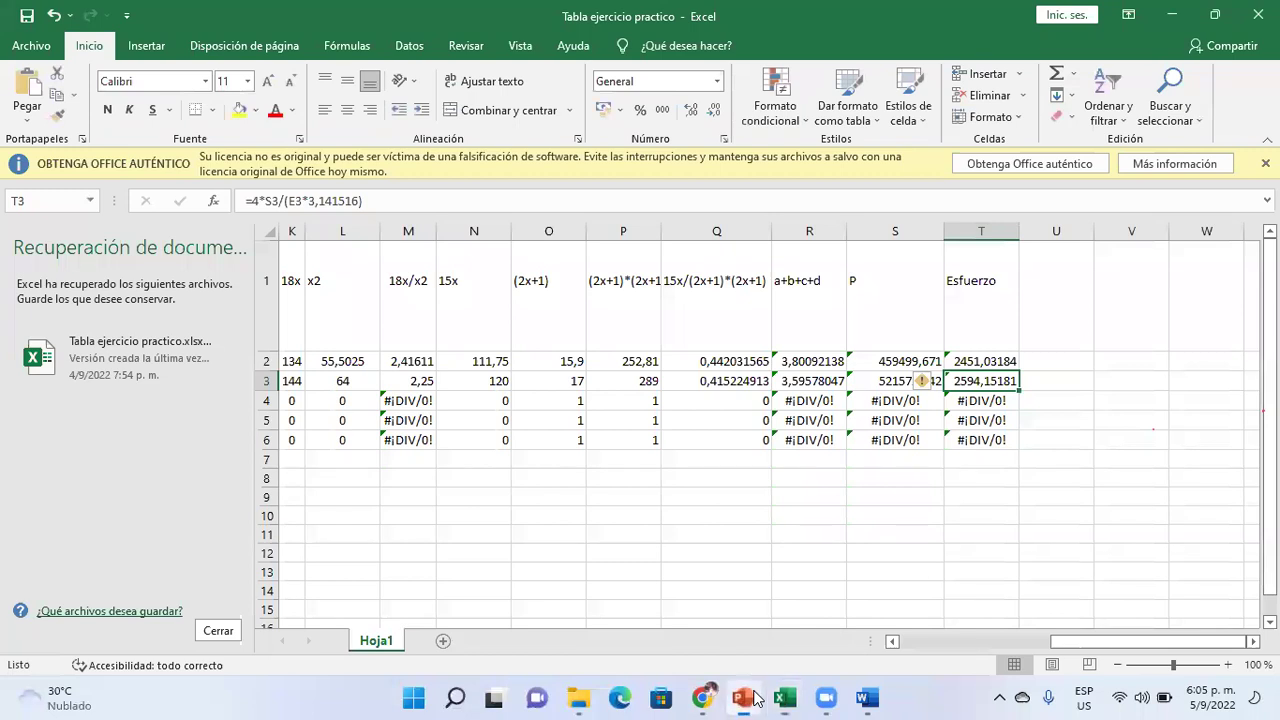
left_click(745, 698)
left_click(755, 697)
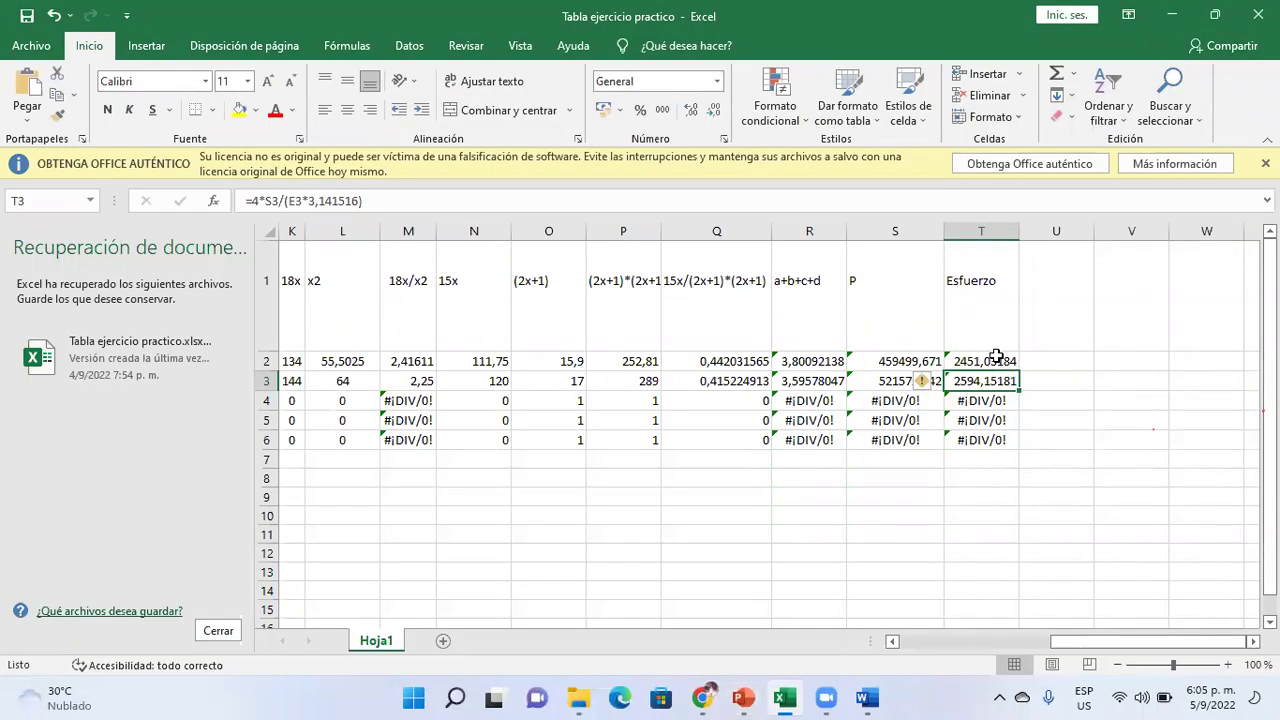
- Enter 7,5 as the third x value in A4
left_click(996, 359)
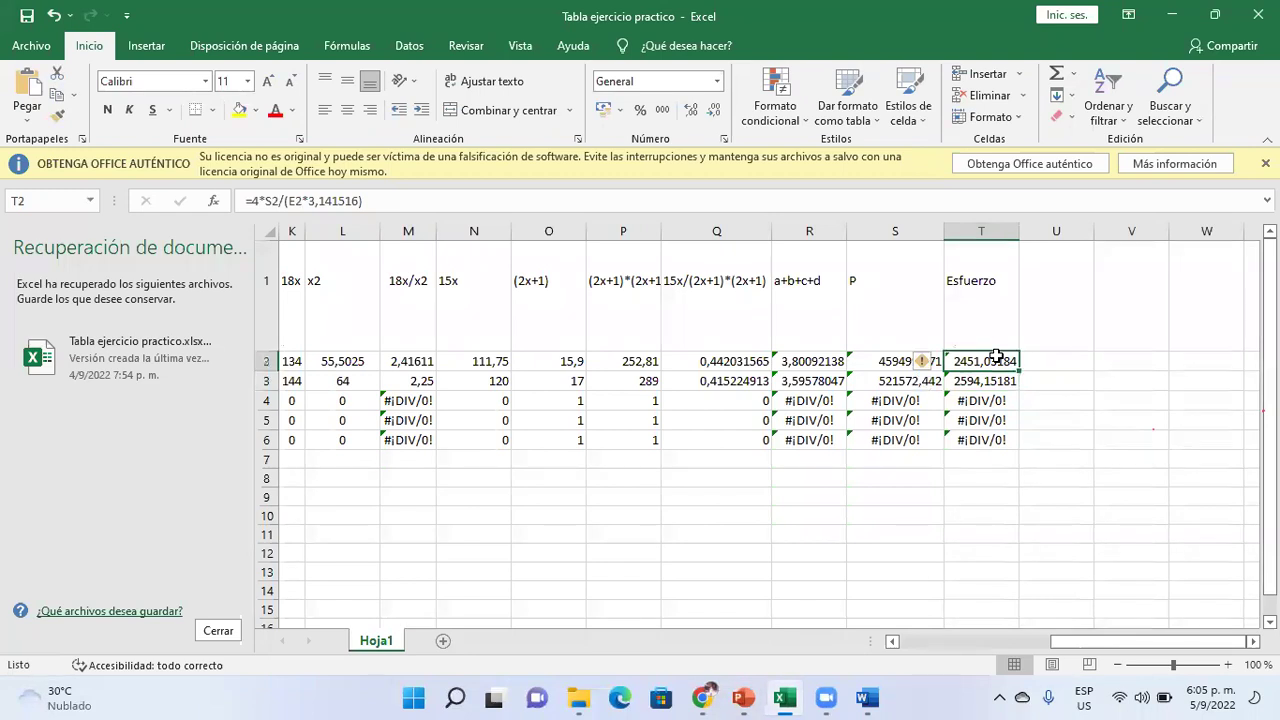
key("Left")
key("Left")
key("Left")
key("Left")
key("Left")
key("Left")
key("Left")
key("Left")
key("Left")
key("Left")
key("Left")
key("Left")
key("Left")
key("Left")
key("Left")
key("Left")
key("Left")
key("Left")
key("Left")
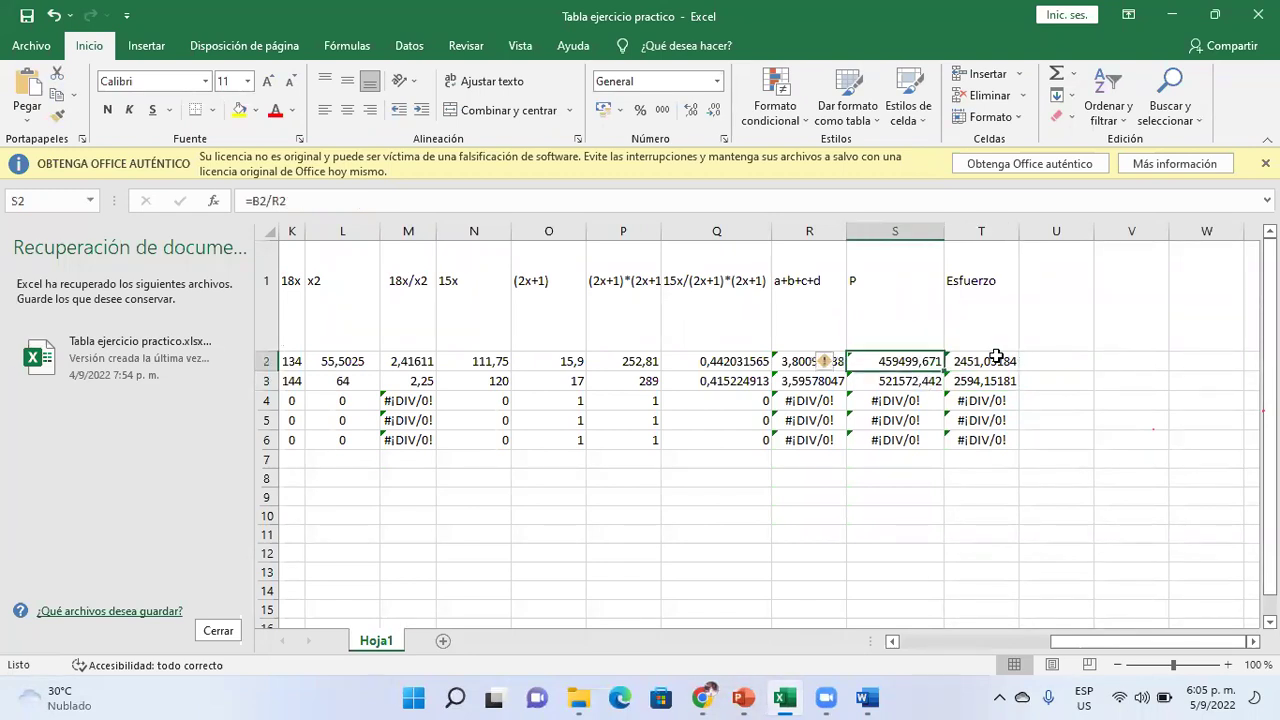
key("Down")
key("Down")
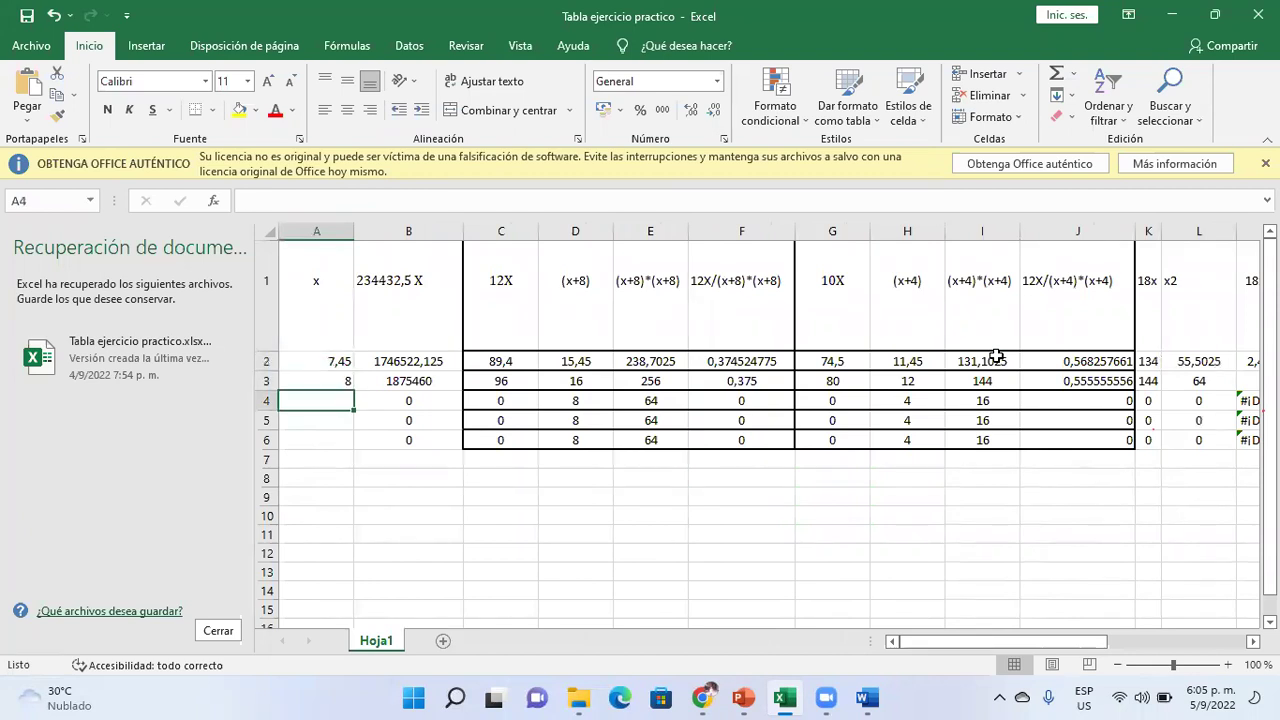
type("7")
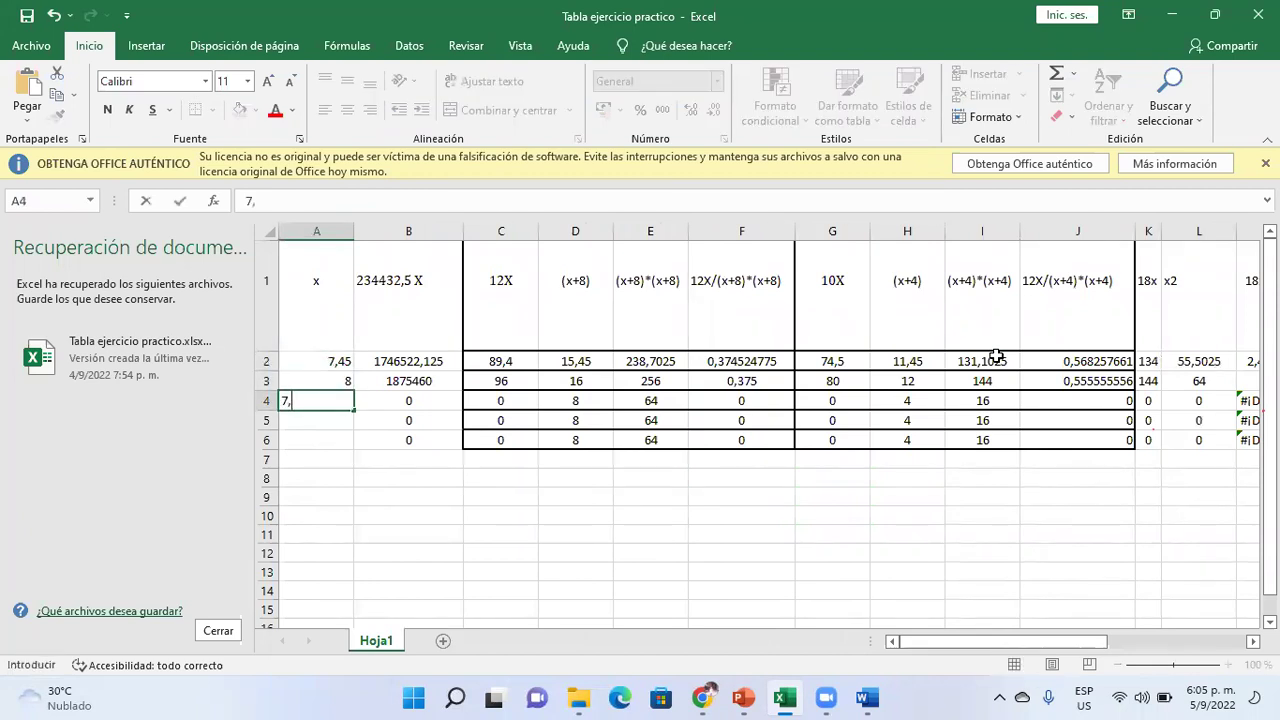
type(",5")
key("Right")
- Examine the Esfuerzo result in T4 for the third x value
key("Right")
key("Right")
key("Right")
key("Right")
key("Right")
key("Right")
key("Right")
key("Right")
key("Right")
key("Right")
key("Right")
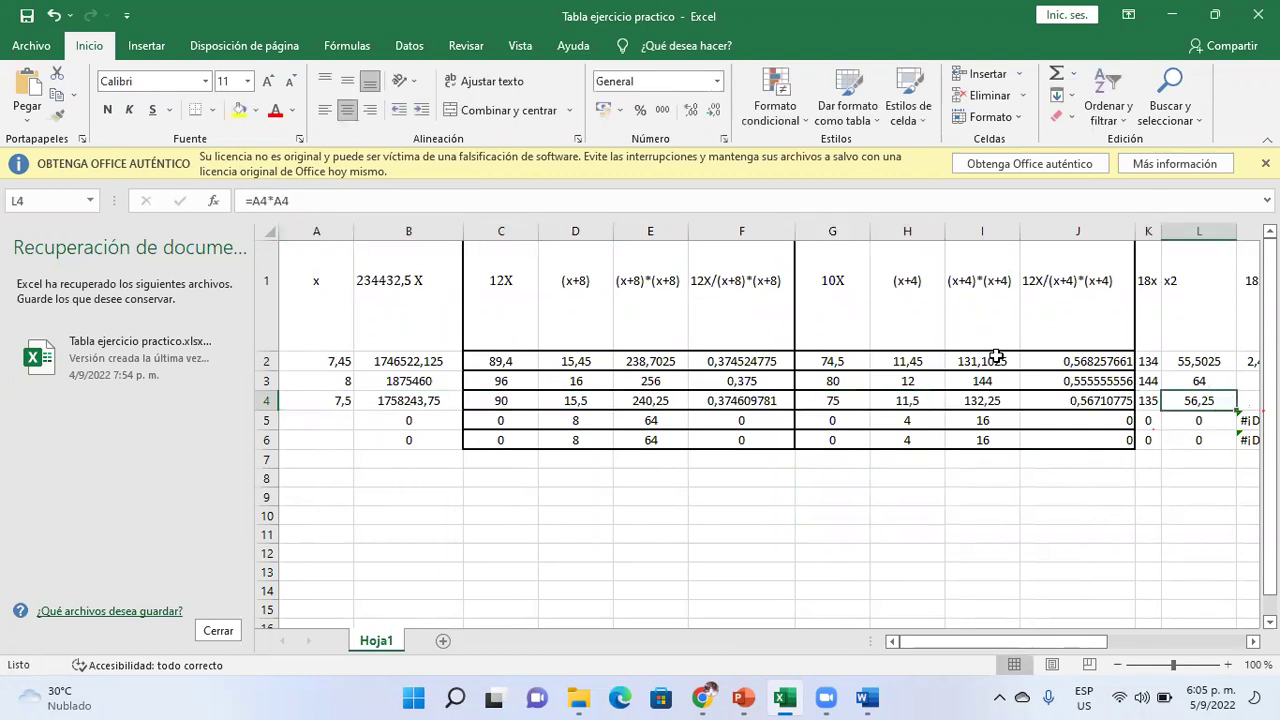
key("Right")
key("Right")
key("Right")
key("Right")
key("Right")
key("Right")
key("Right")
key("Right")
key("Right")
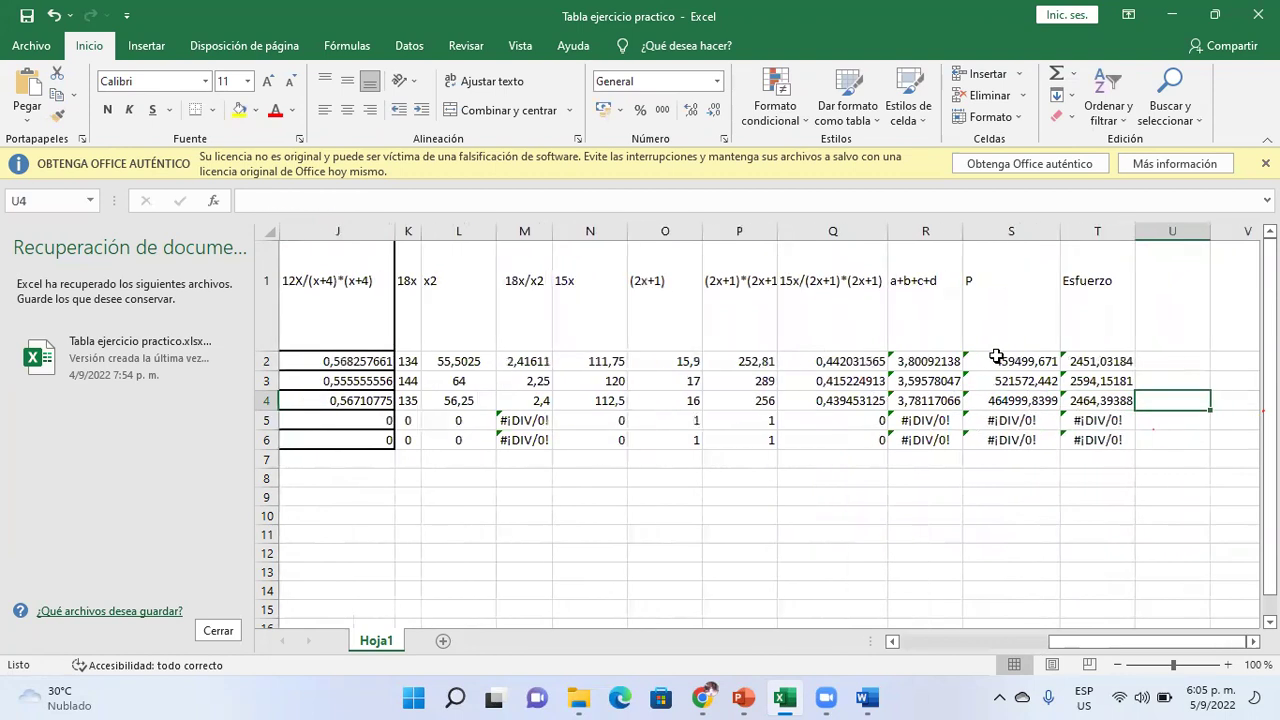
key("Down")
key("Down")
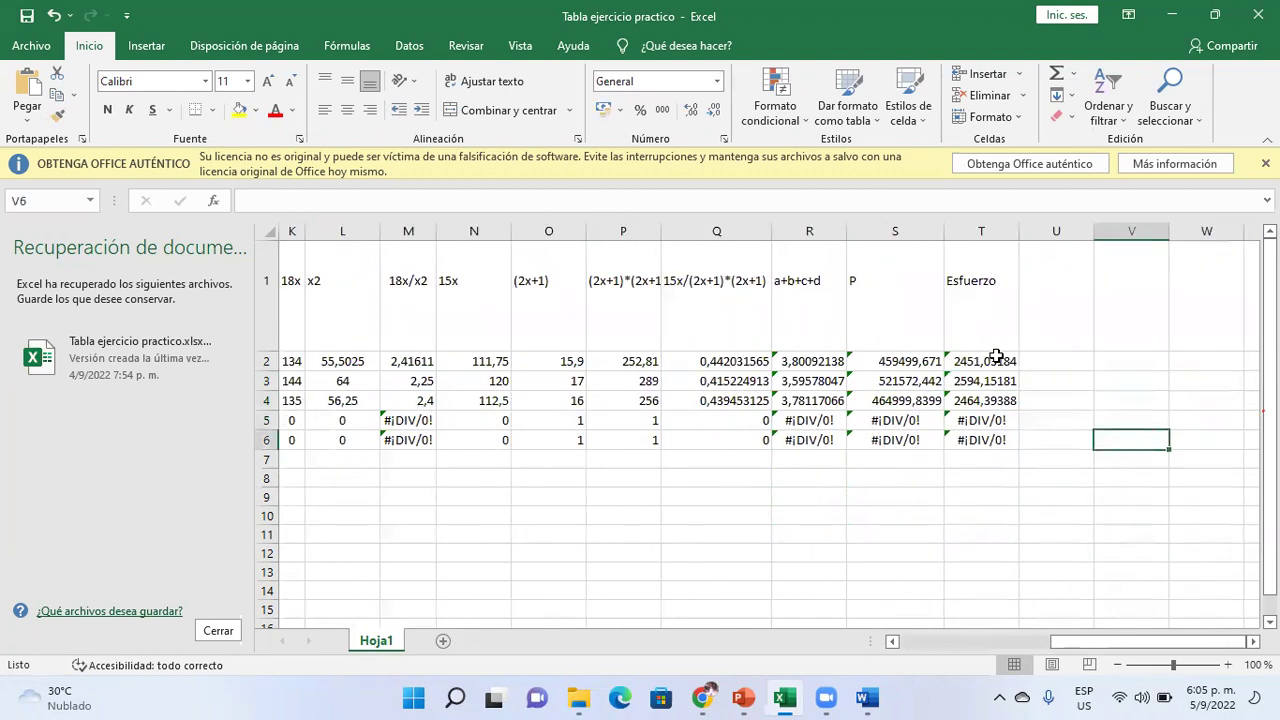
key("Up")
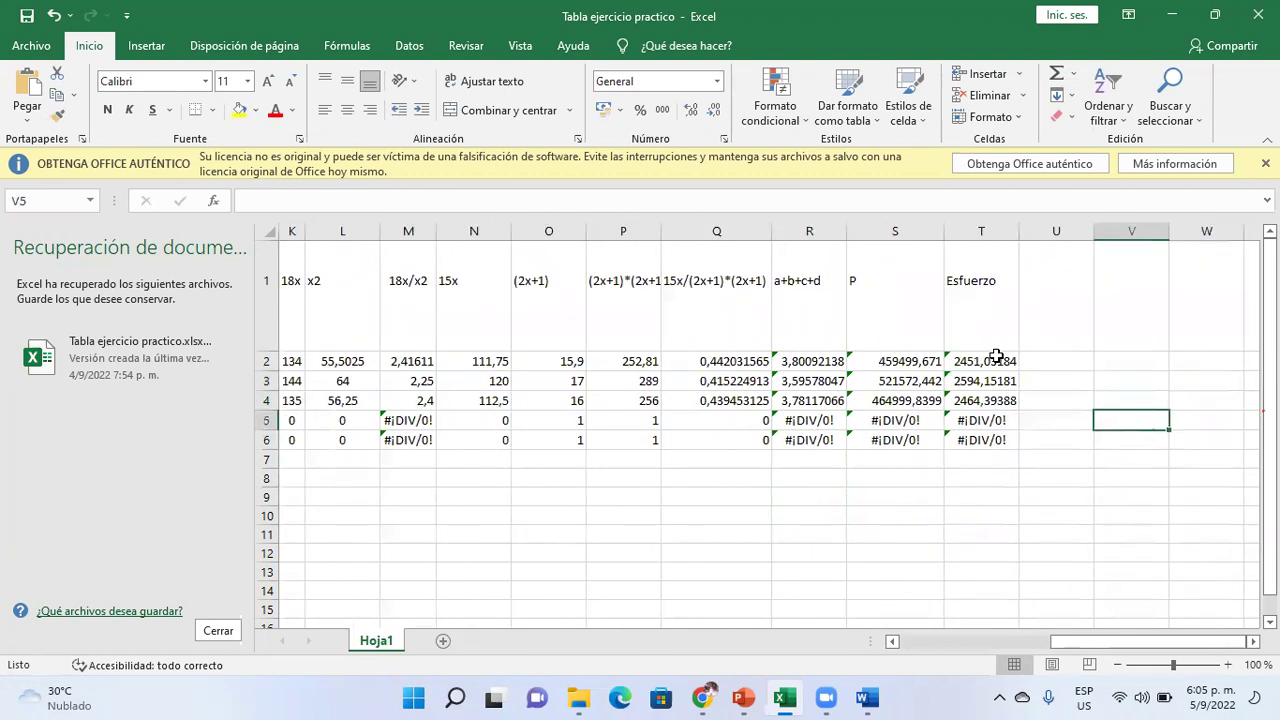
key("Left")
key("Left")
key("Up")
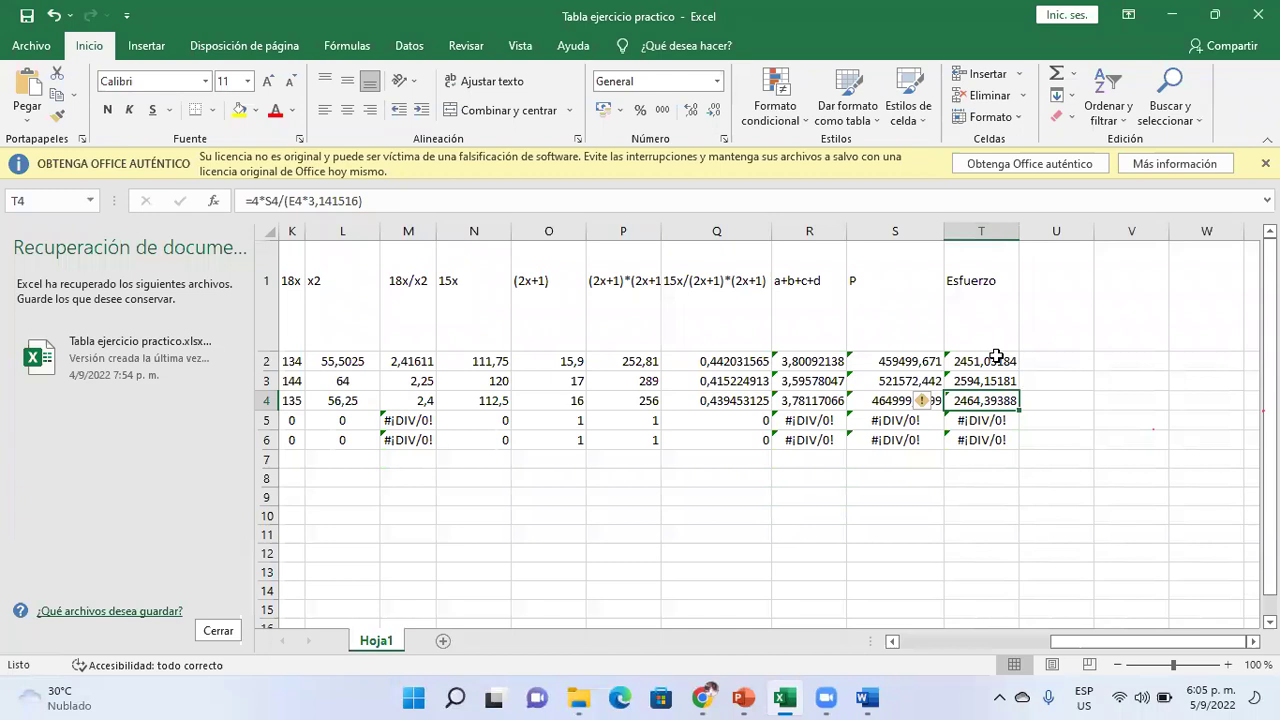
- Change the third x value in A4 to 7,46
key("Left")
key("Left")
key("Left")
key("Left")
key("Left")
key("Left")
key("Left")
key("Left")
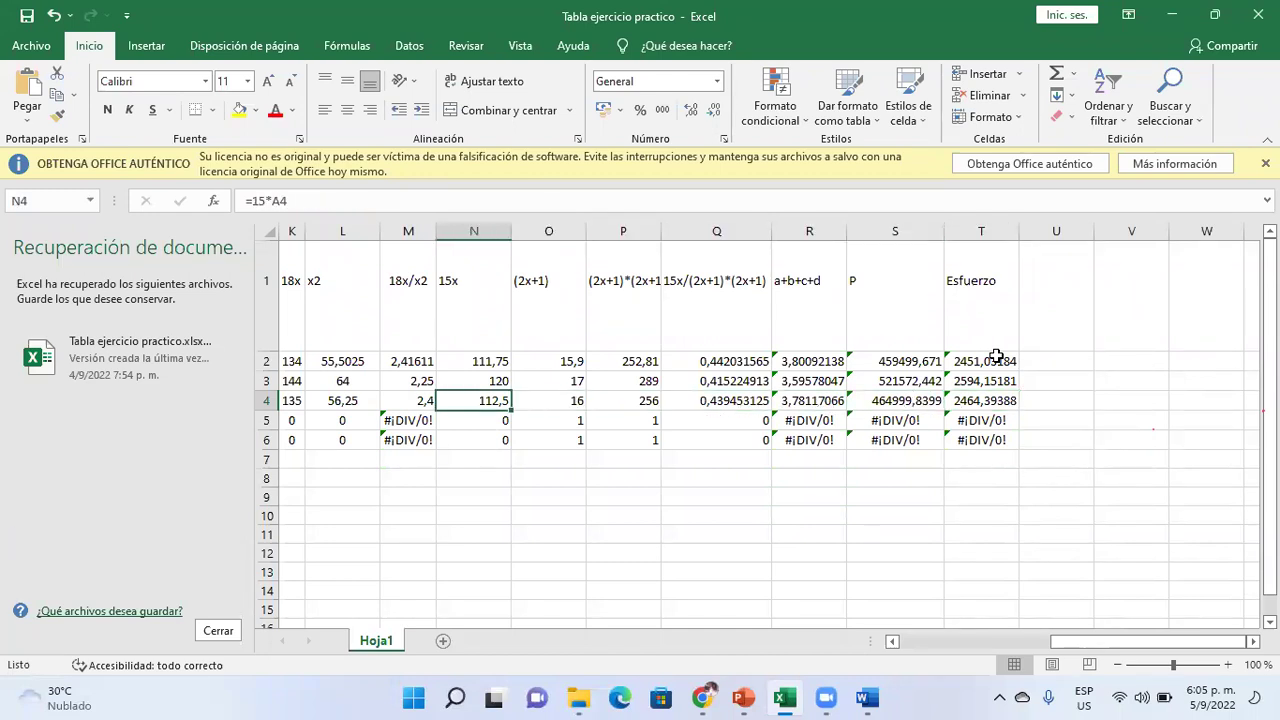
key("Left")
key("Left")
key("Left")
key("Left")
key("Left")
key("Left")
key("Left")
key("Left")
key("Left")
key("Left")
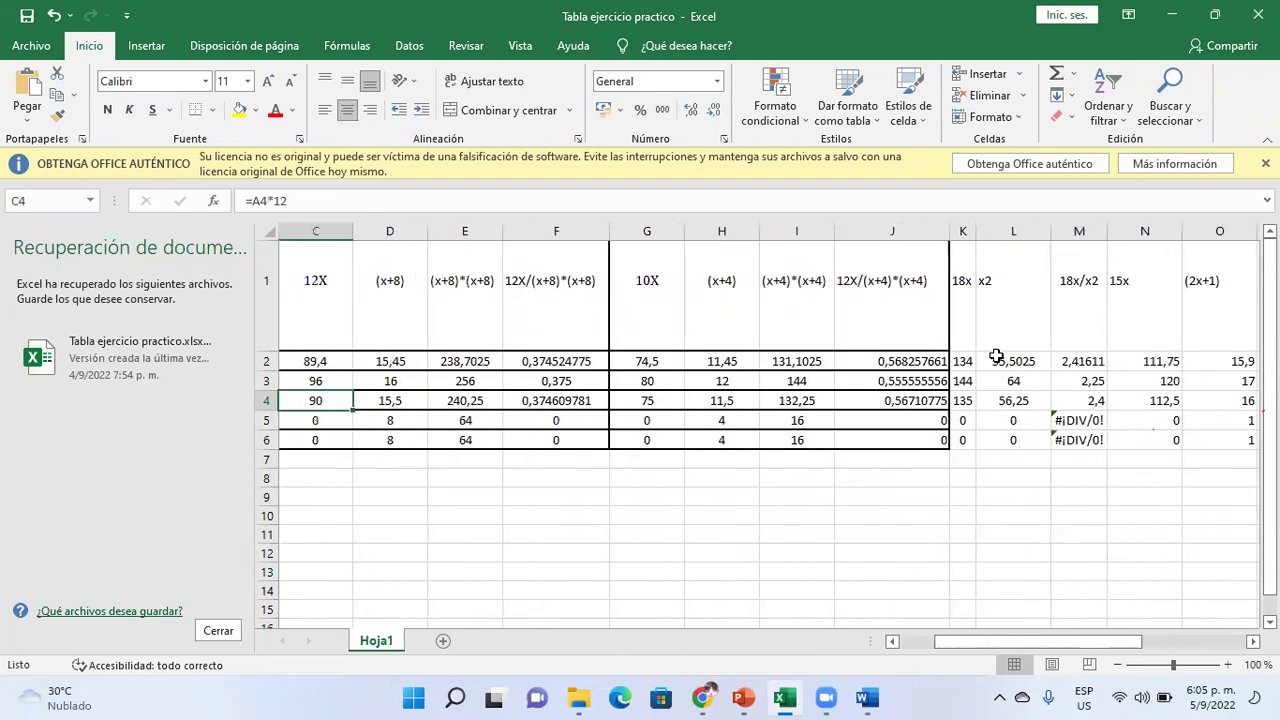
key("Left")
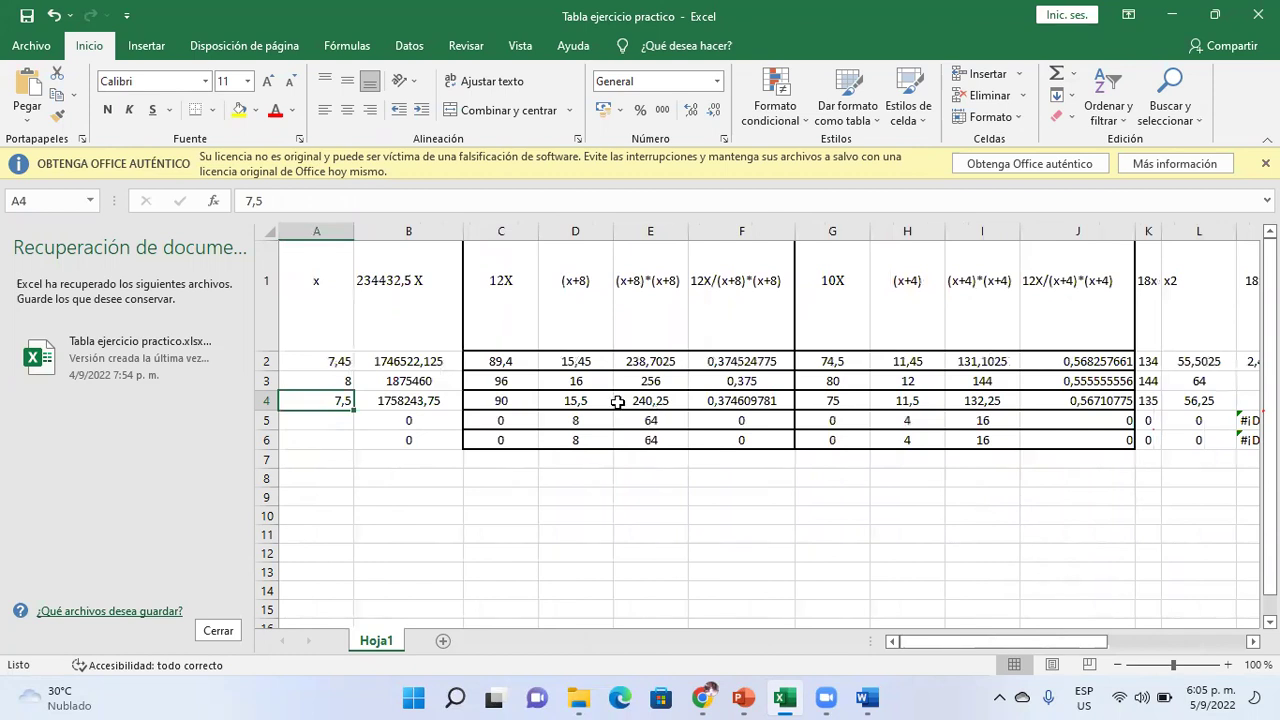
double_click(345, 401)
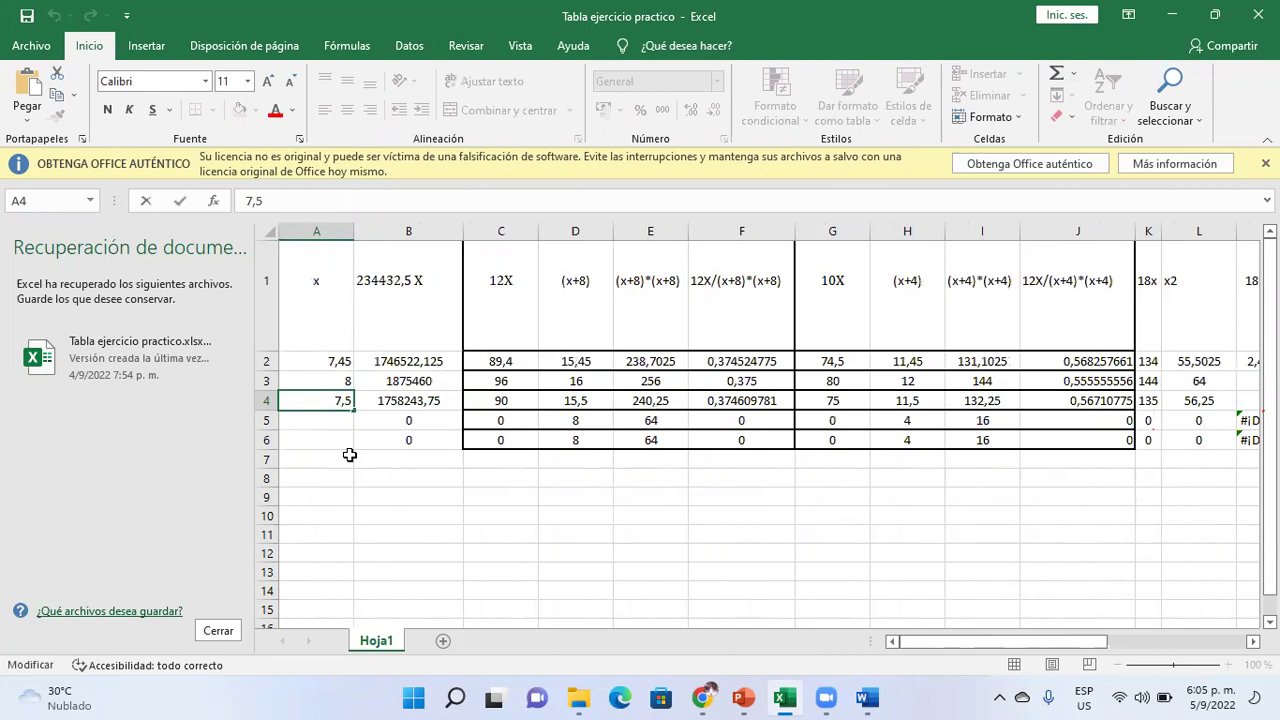
key("BackSpace")
type("7,4")
key("BackSpace")
key("BackSpace")
key("BackSpace")
type("46")
key("Return")
- Examine the Esfuerzo result in T4 for the x value 7,46
key("Right")
key("Right")
key("Right")
key("Right")
key("Right")
key("Right")
key("Right")
key("Right")
key("Right")
key("Right")
key("Right")
key("Right")
key("Right")
key("Right")
key("Right")
key("Right")
key("Right")
key("Right")
key("Right")
key("Right")
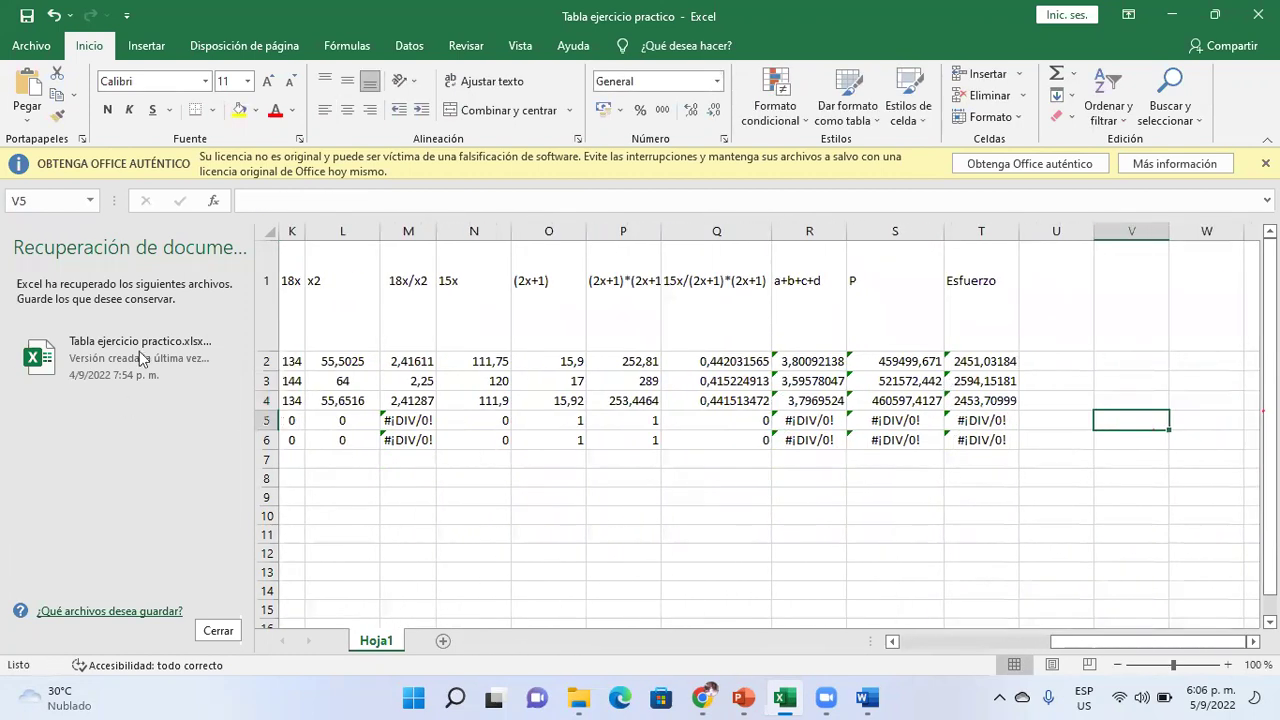
left_click(985, 400)
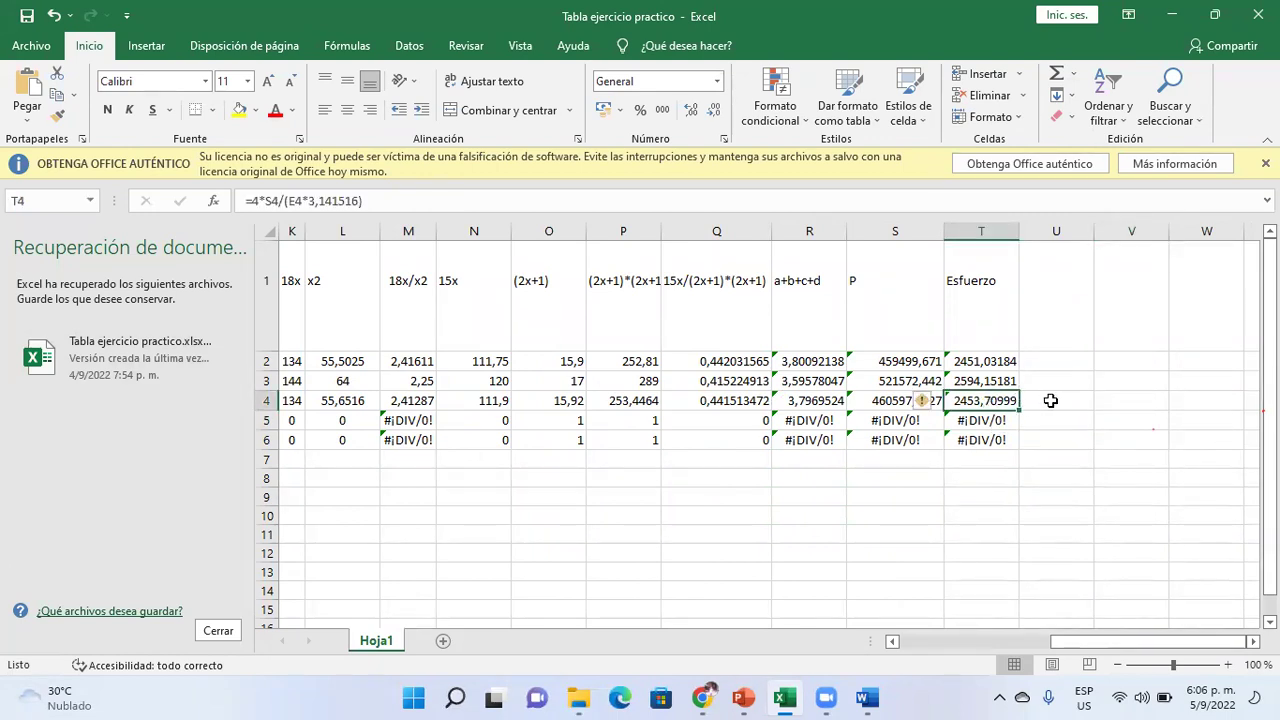
- Review the x value in A4, check the bar (x+8) stress limit on the PowerPoint slide, and return to the Excel table
key("Left")
key("Left")
key("Left")
key("Left")
key("Left")
key("Left")
key("Left")
key("Left")
key("Left")
key("Left")
key("Left")
key("Left")
key("Left")
key("Left")
key("Left")
key("Left")
key("Left")
key("Left")
key("Left")
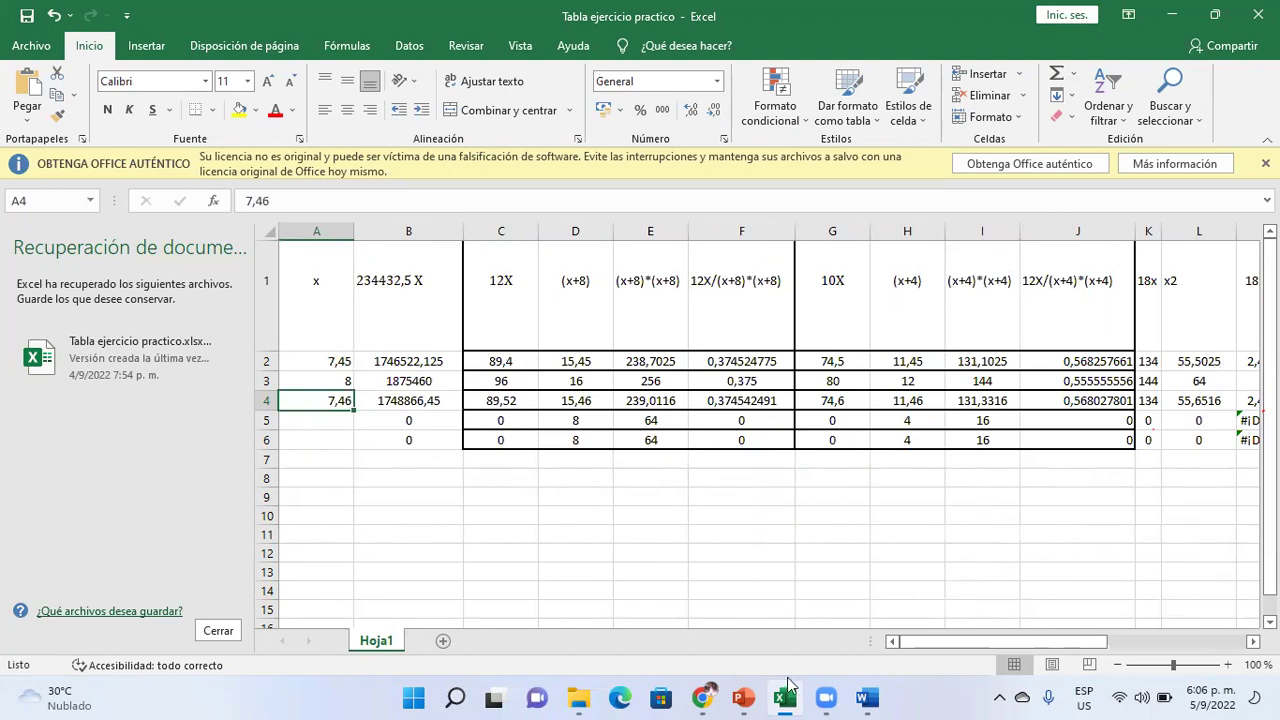
left_click(742, 698)
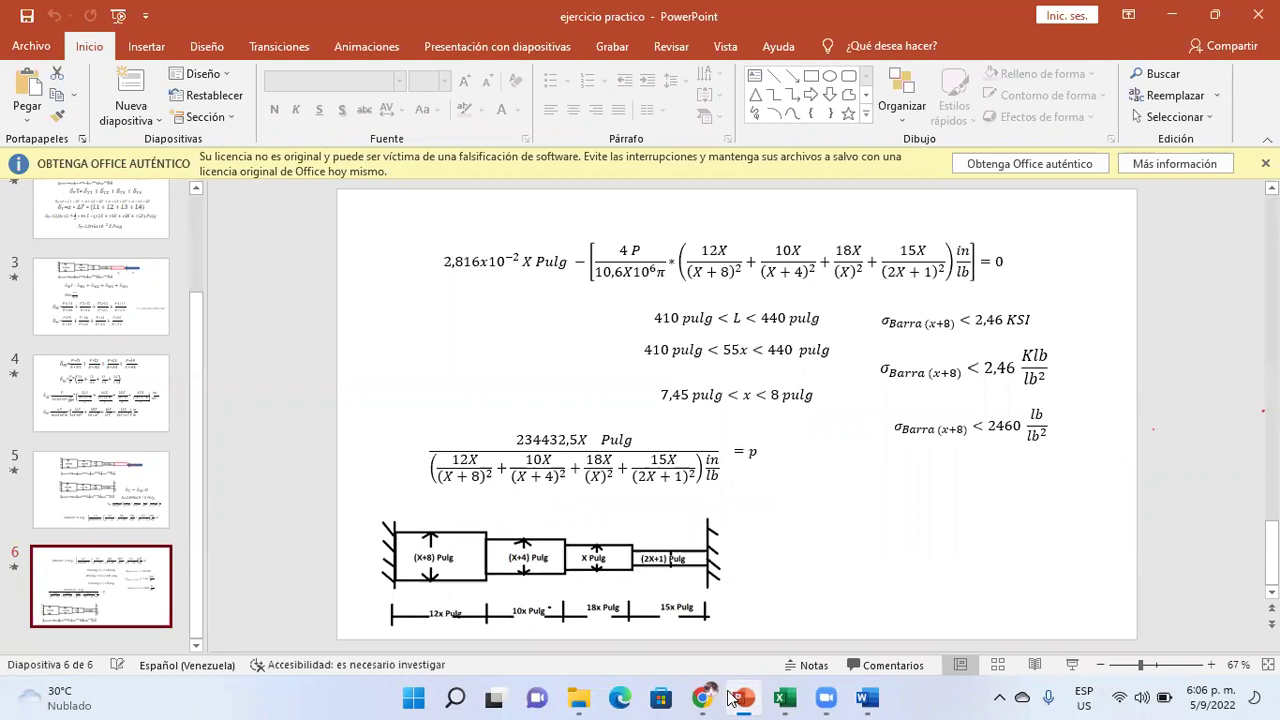
left_click(785, 697)
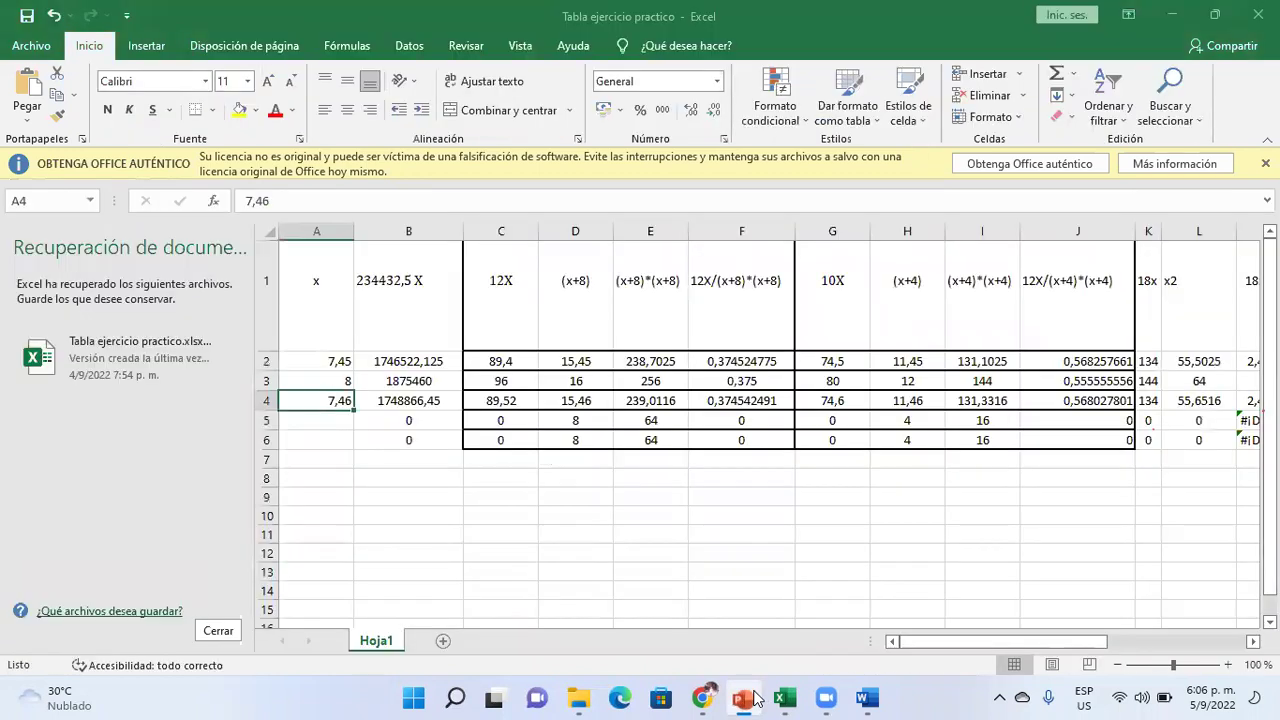
- Examine the P and Esfuerzo results in row 4 with the sheet enlarged to 130 %
left_click(838, 405)
key("Right")
key("Right")
key("Right")
key("Right")
key("Right")
key("Right")
key("Right")
key("Right")
key("Right")
key("Right")
key("Right")
key("Right")
key("Right")
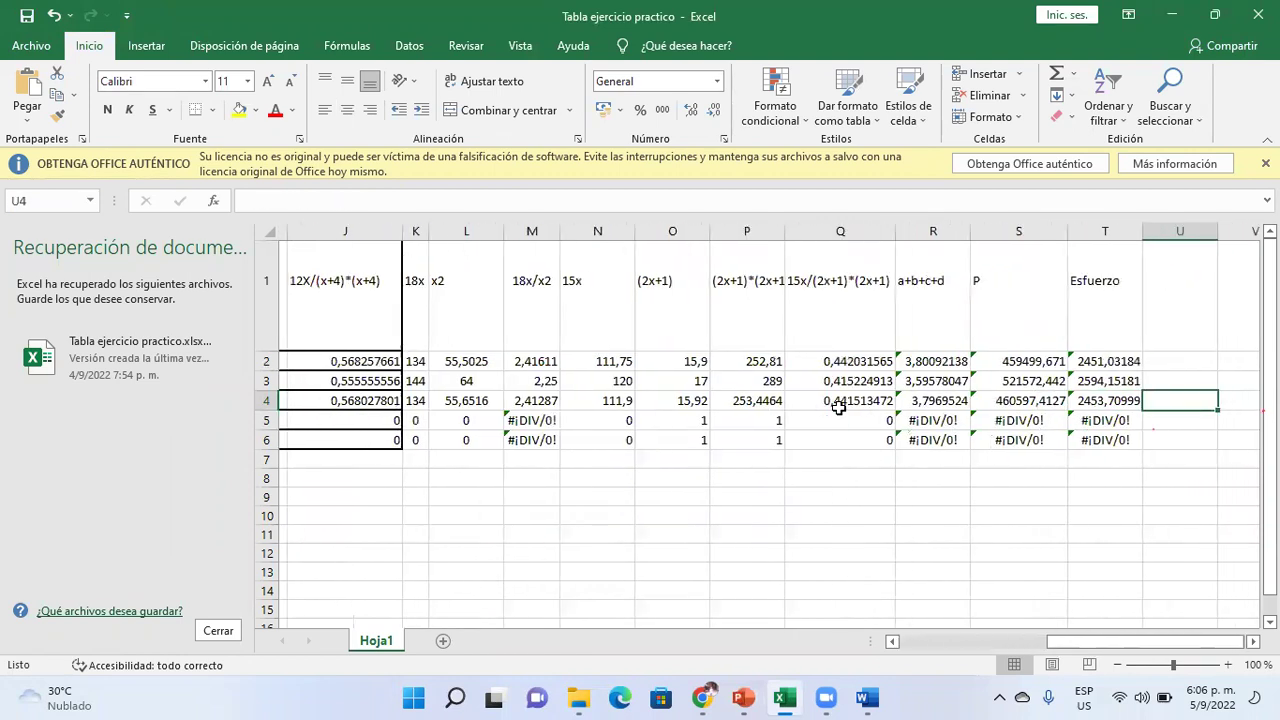
key("Left")
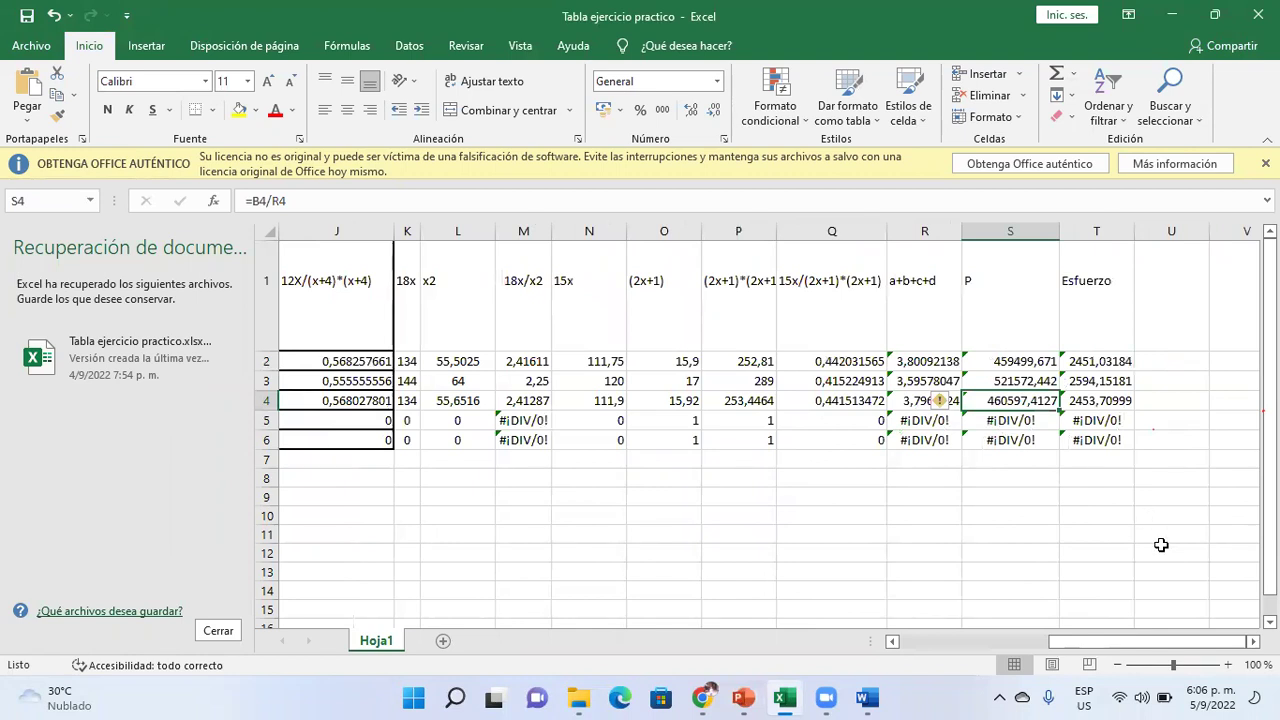
left_click(1229, 665)
left_click(1229, 665)
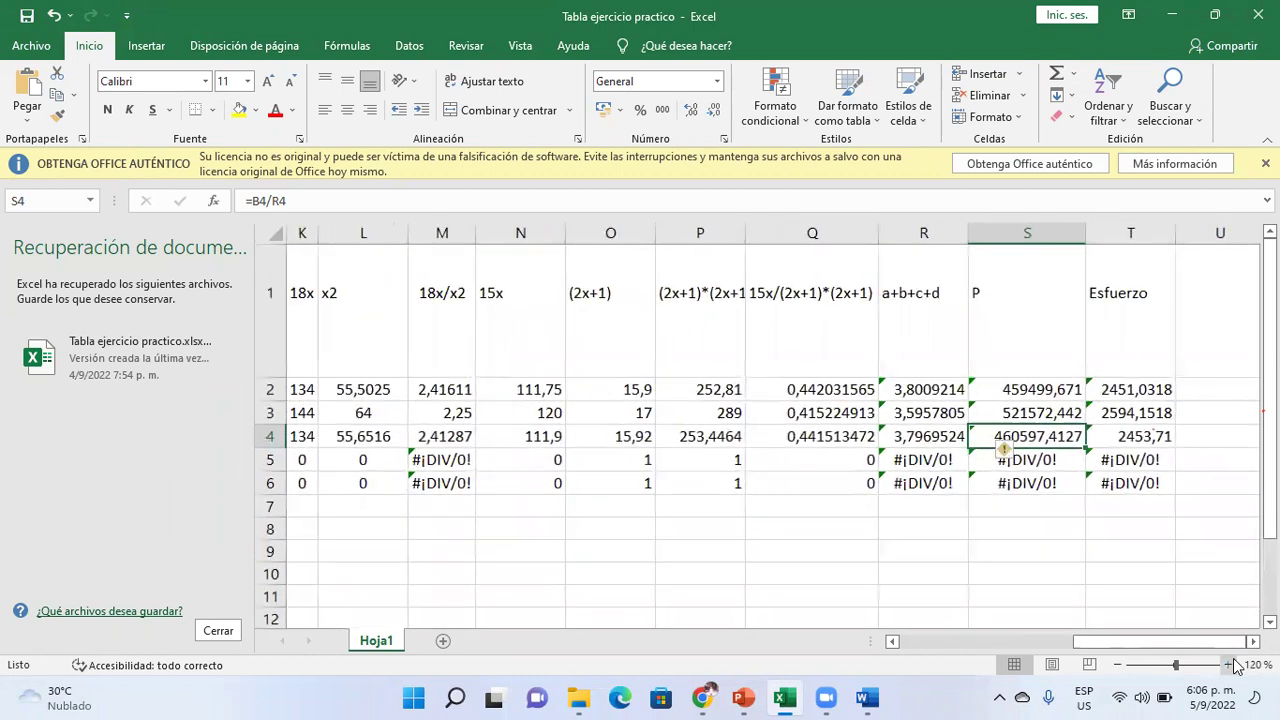
left_click(1229, 665)
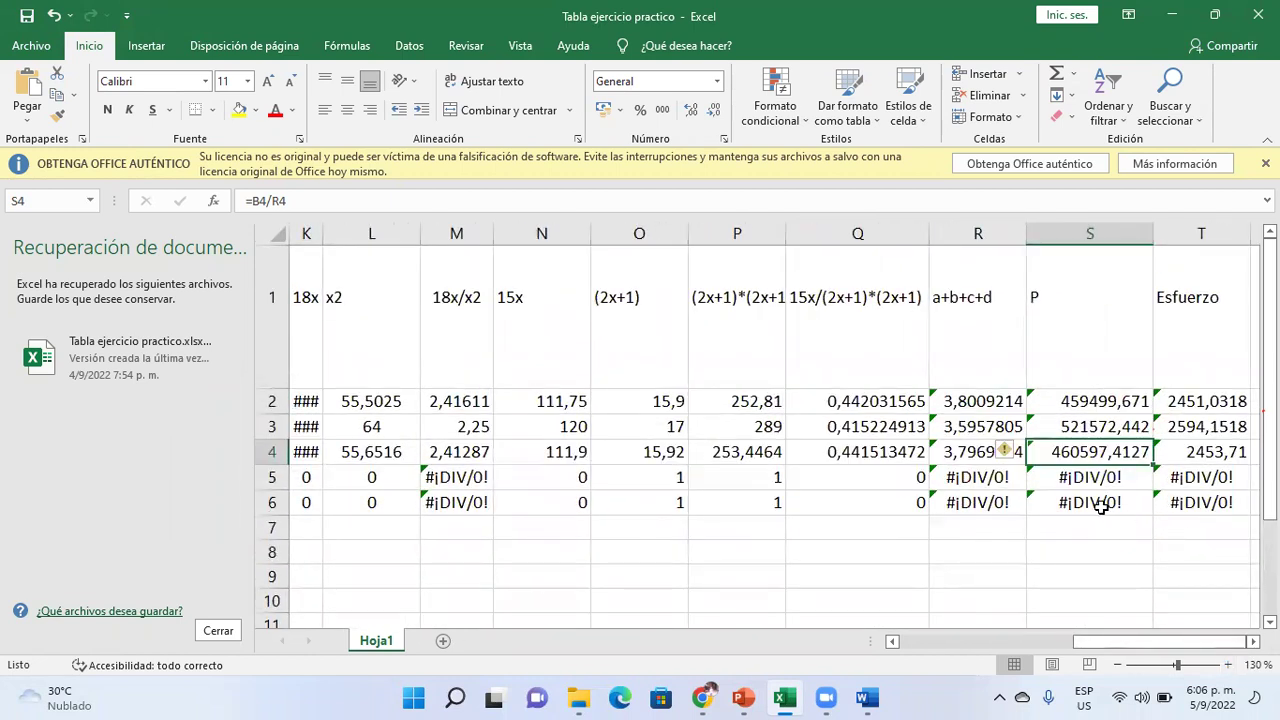
- Switch to the PowerPoint presentation and show slide 1 with the problem statement
left_click(743, 698)
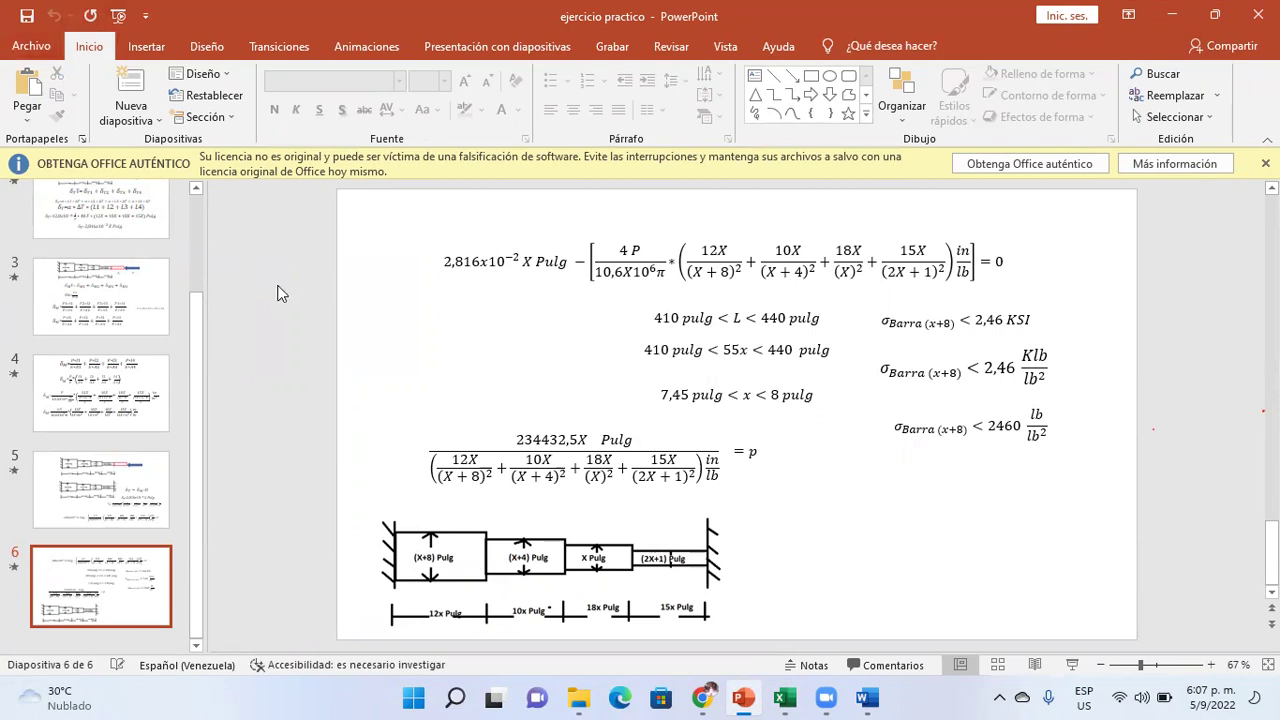
scroll(128, 300, "up", 3)
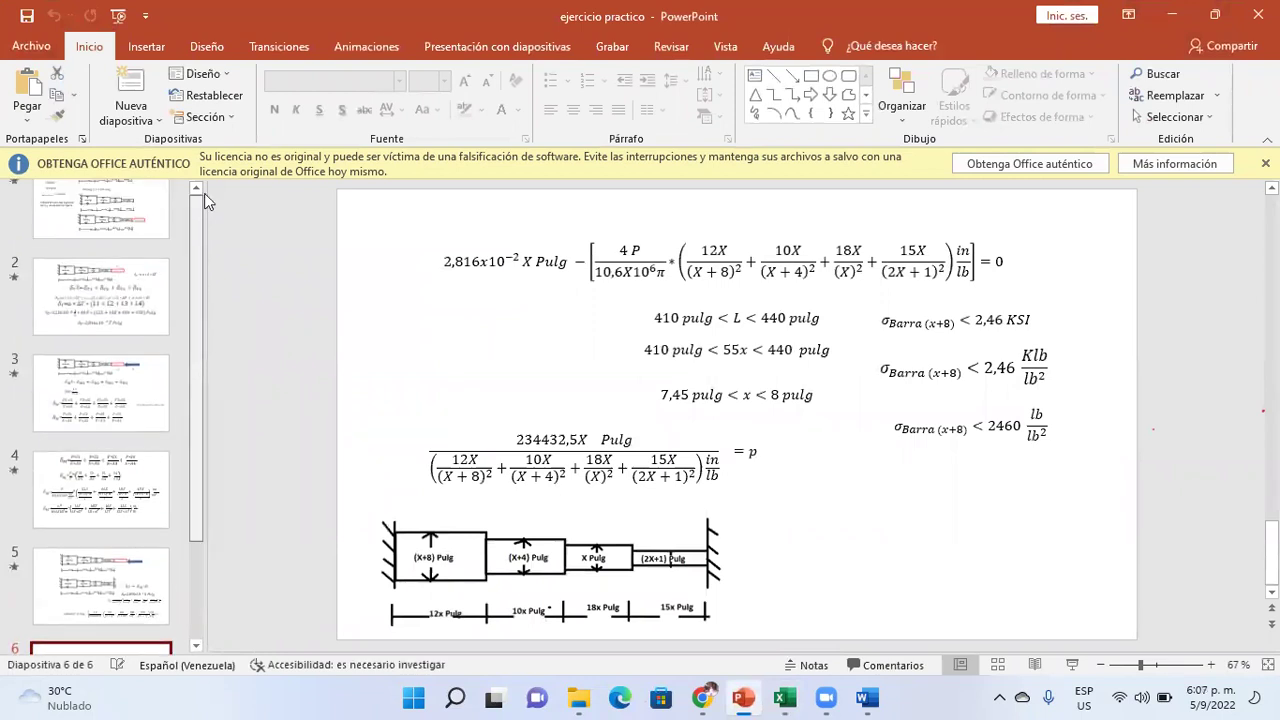
left_click(128, 257)
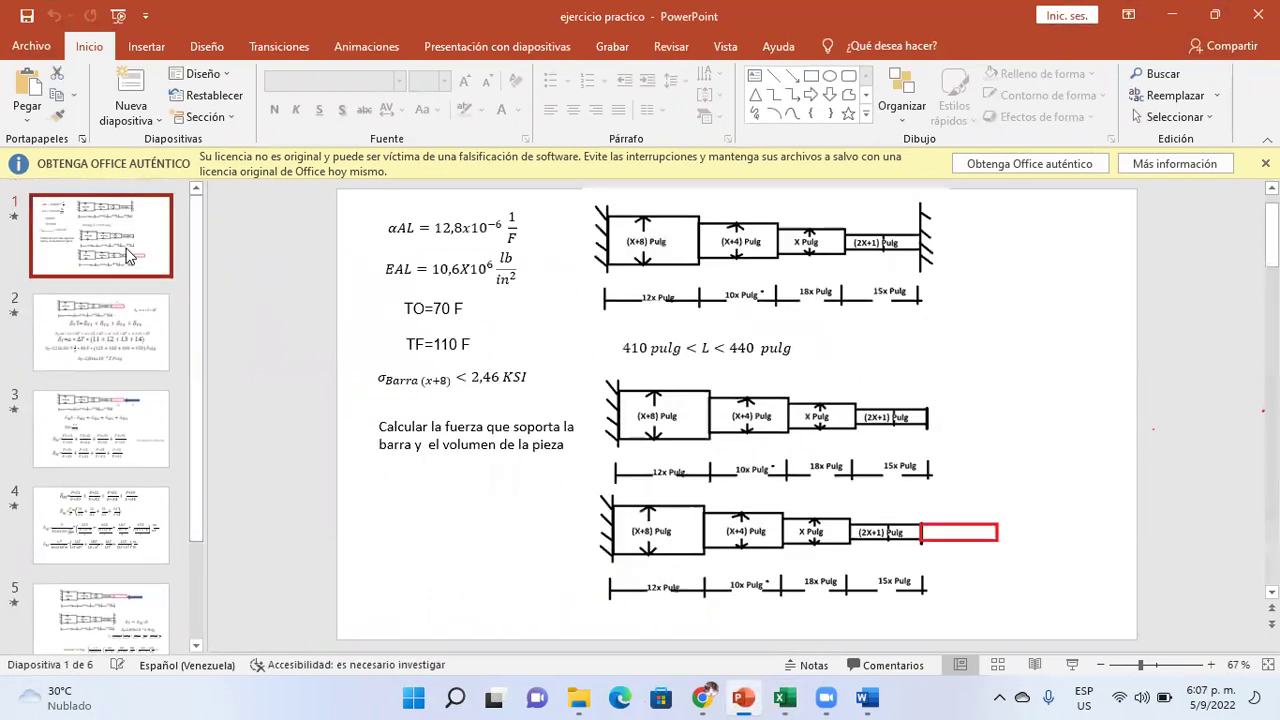